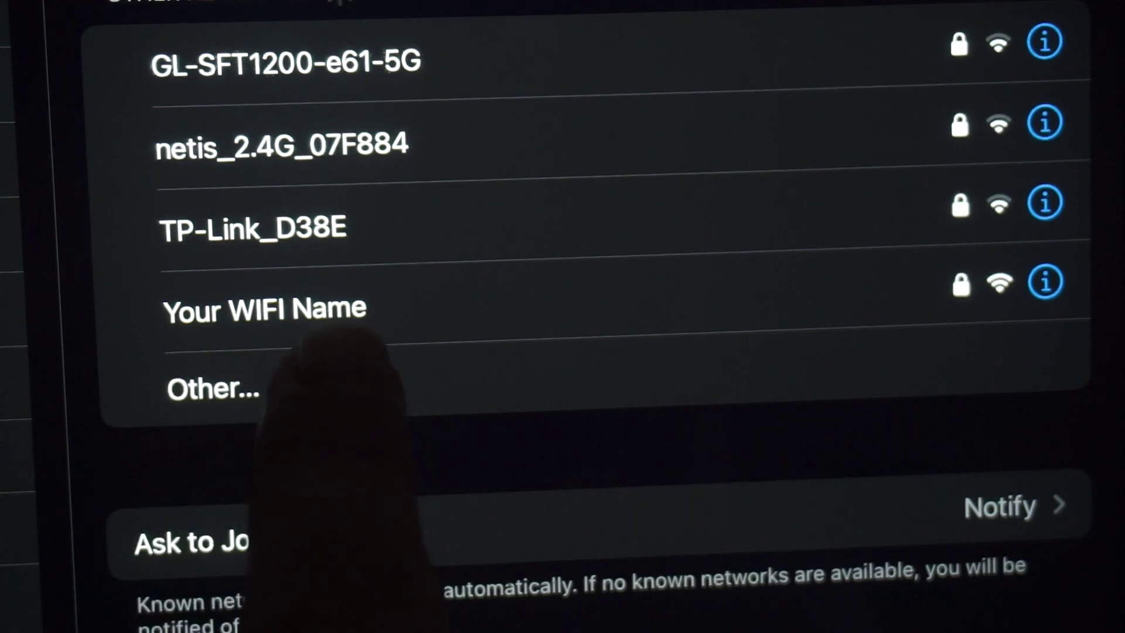
# Join the iPad to the 'Your WIFI Name' network using its Wi-Fi password
pyautogui.click(305, 307)
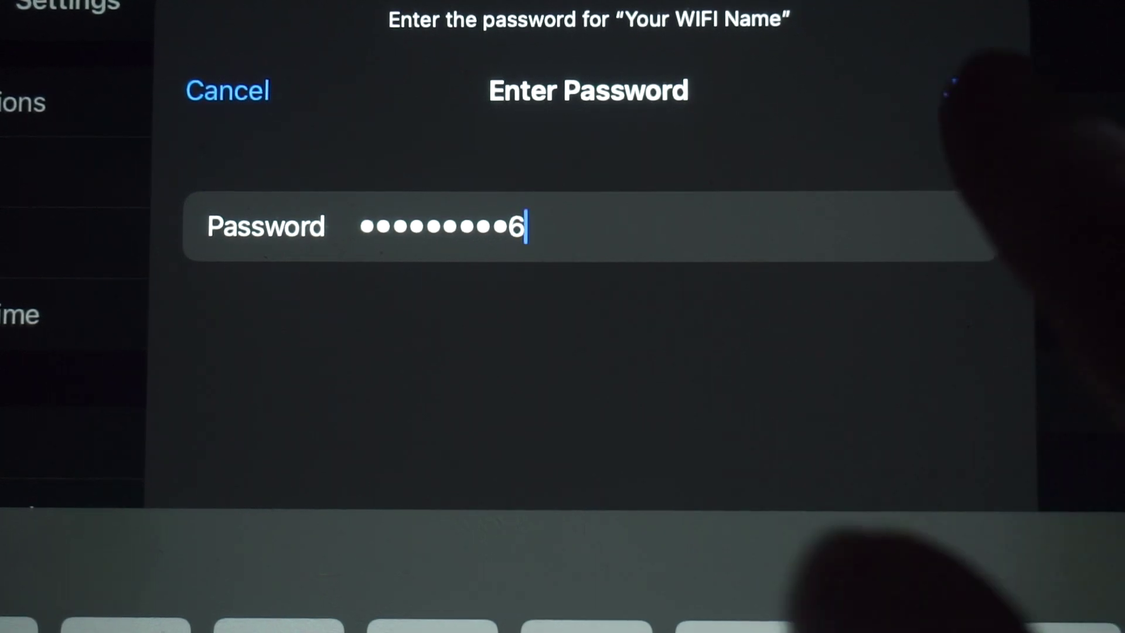
pyautogui.click(970, 89)
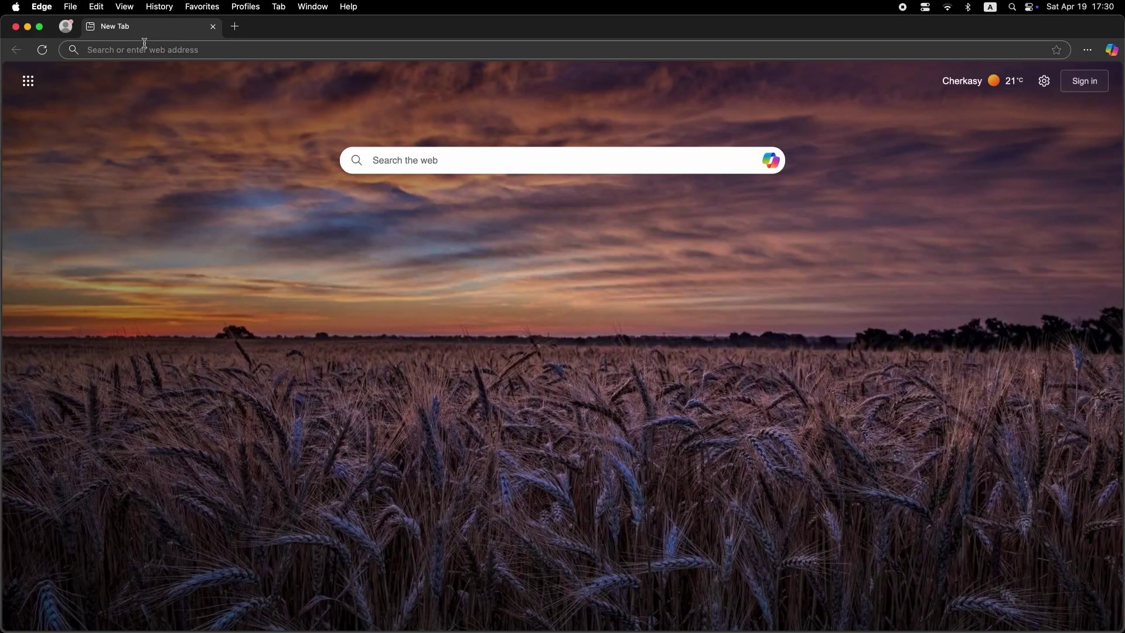
# Load the router admin page at 192.168.1.1 in Edge, correcting a mistyped 192.168.2
pyautogui.click(145, 45)
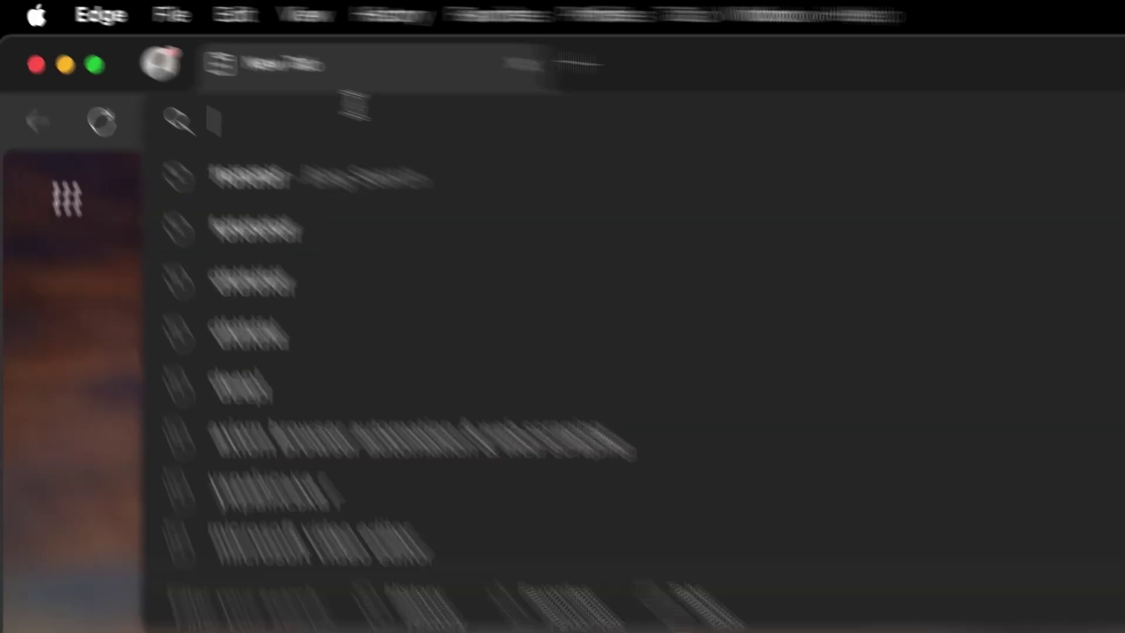
pyautogui.write('19')
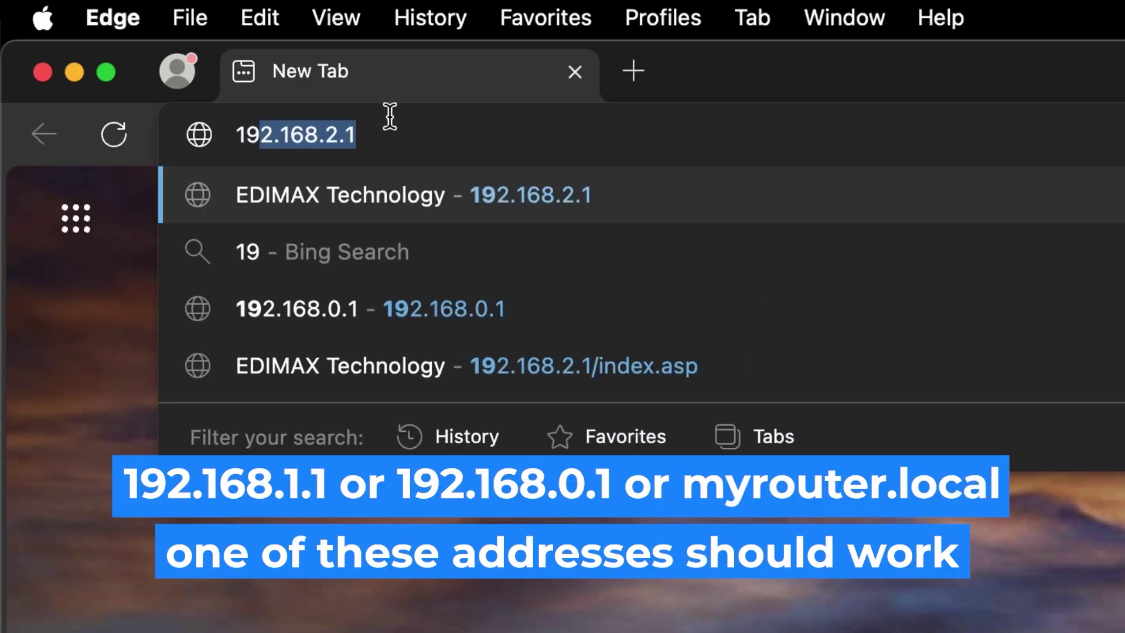
pyautogui.write('2.168.2.1')
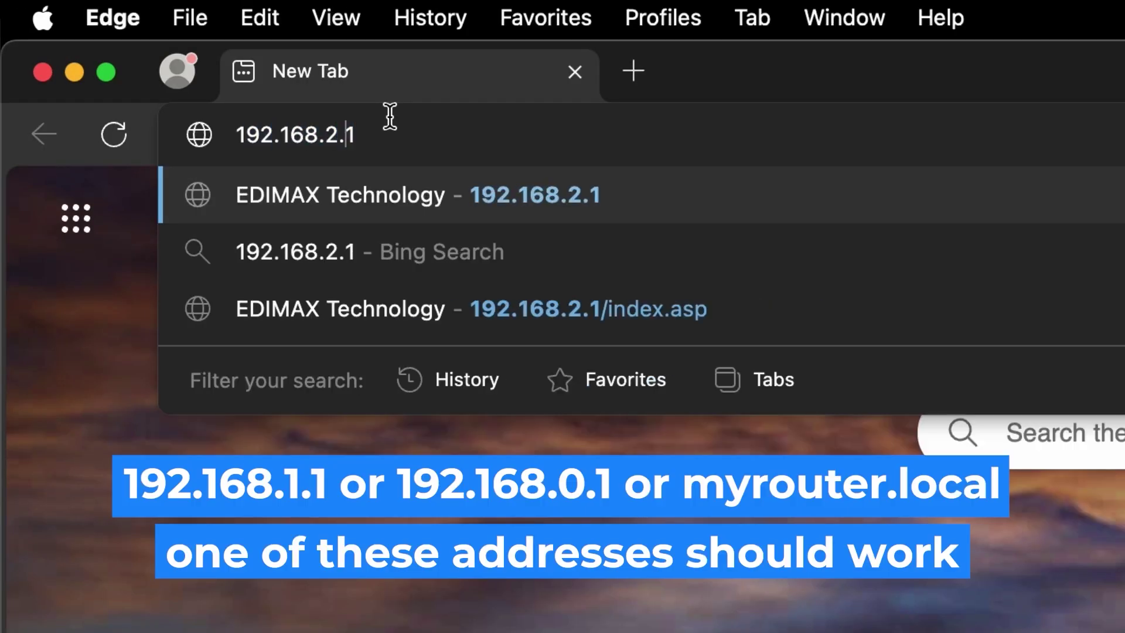
pyautogui.press('BackSpace')
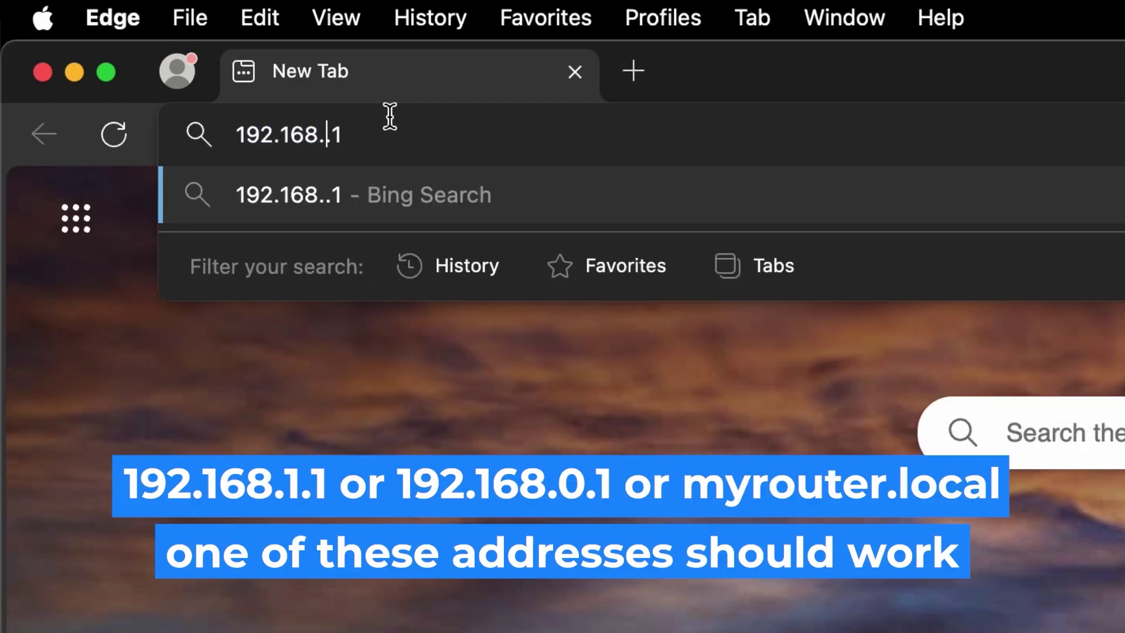
pyautogui.write('1')
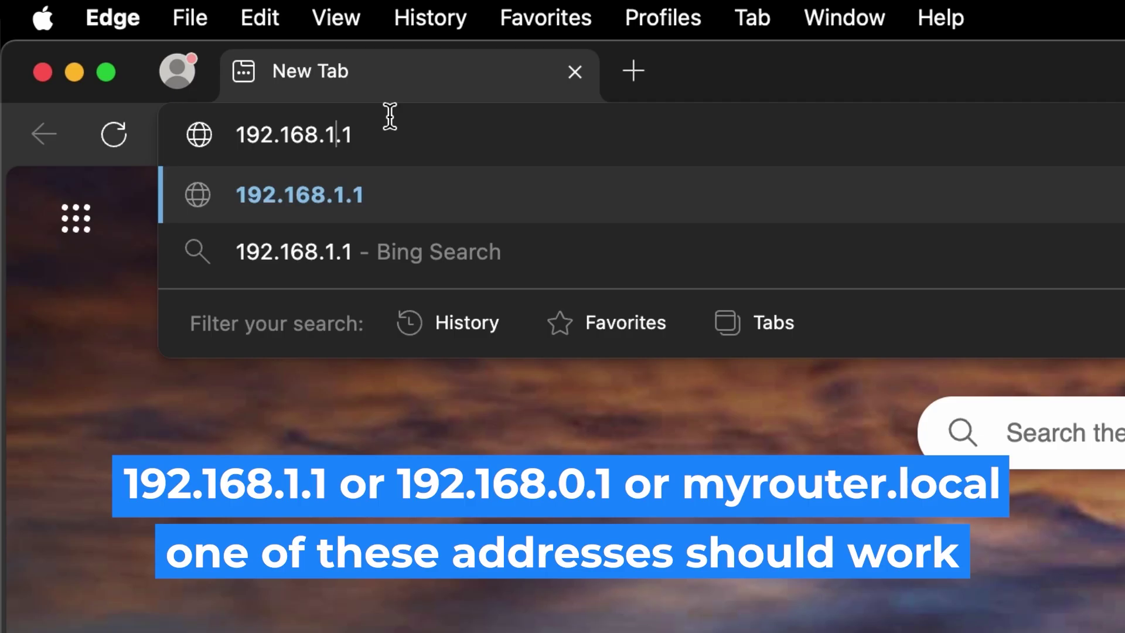
pyautogui.press('Return')
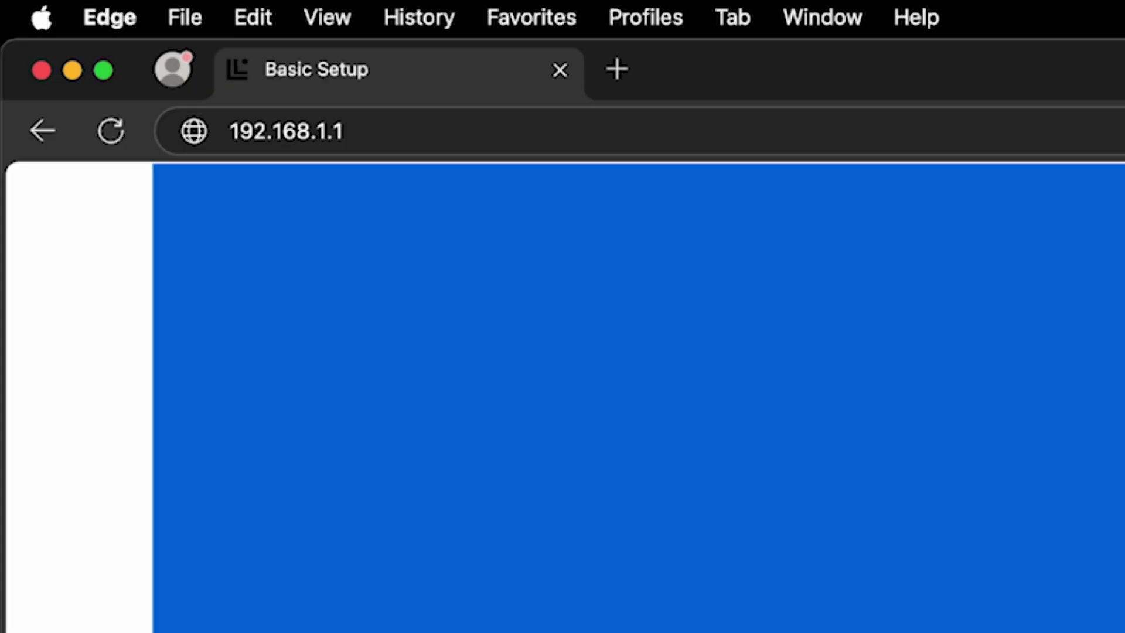
# Enter the default admin username and router password, submit, then retype the password
pyautogui.write('a')
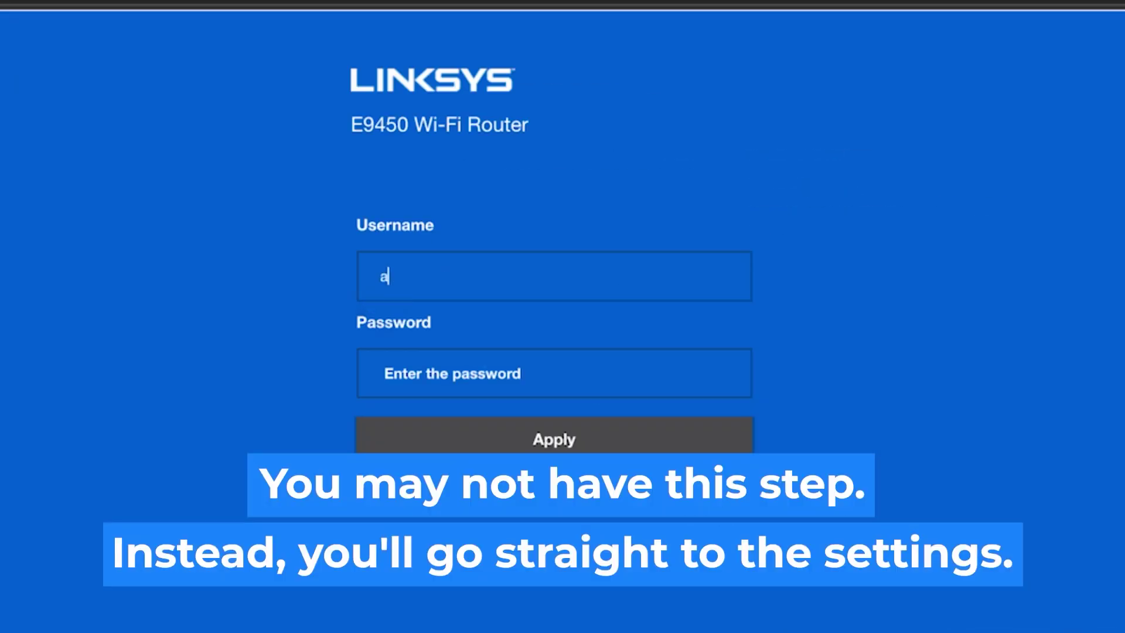
pyautogui.write('dmin')
pyautogui.click(560, 379)
pyautogui.write('a')
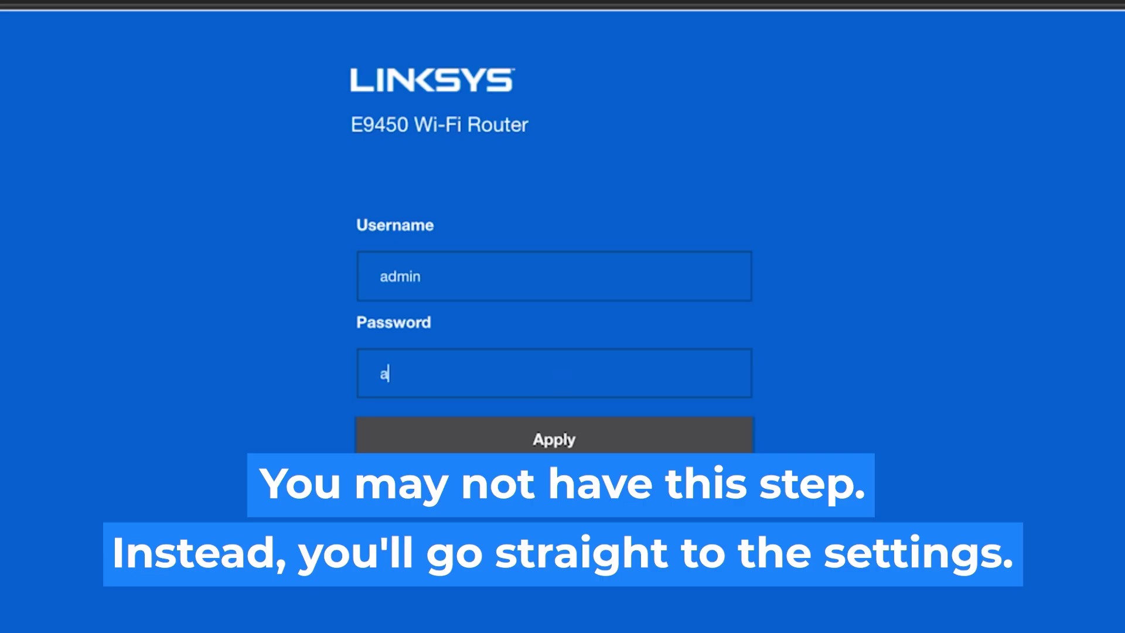
pyautogui.write('dmin')
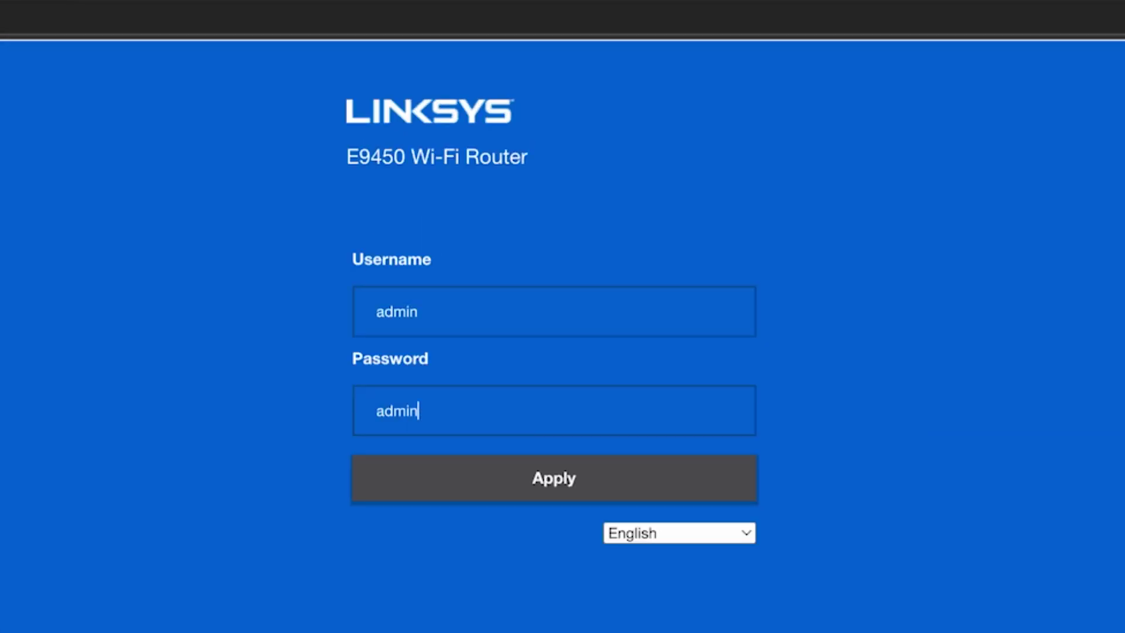
pyautogui.click(568, 477)
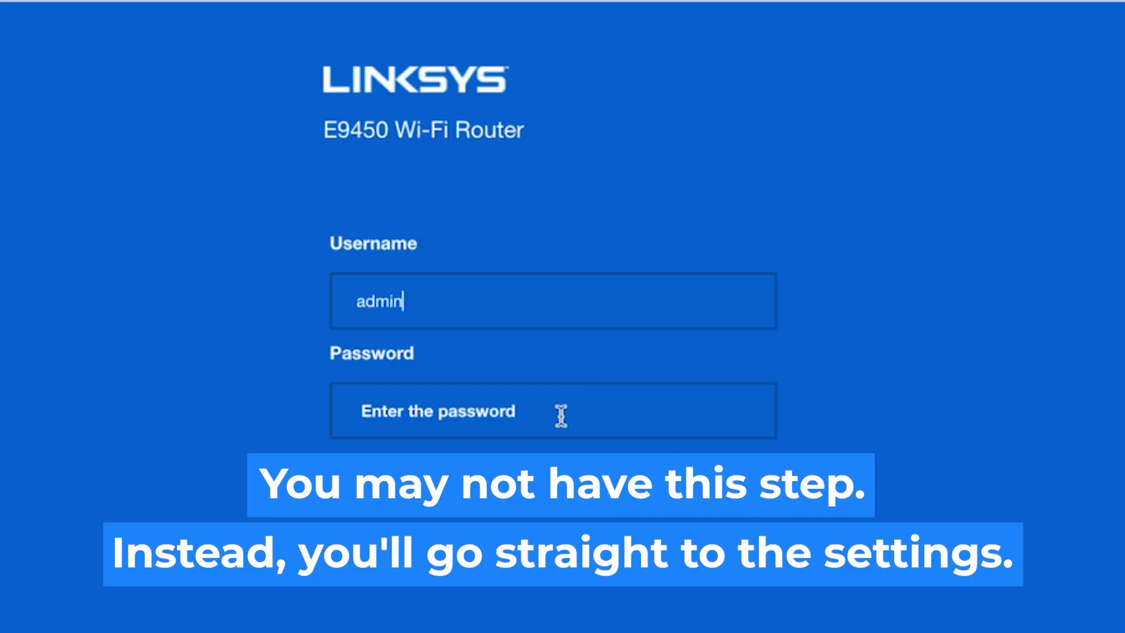
pyautogui.click(561, 416)
pyautogui.write('admi')
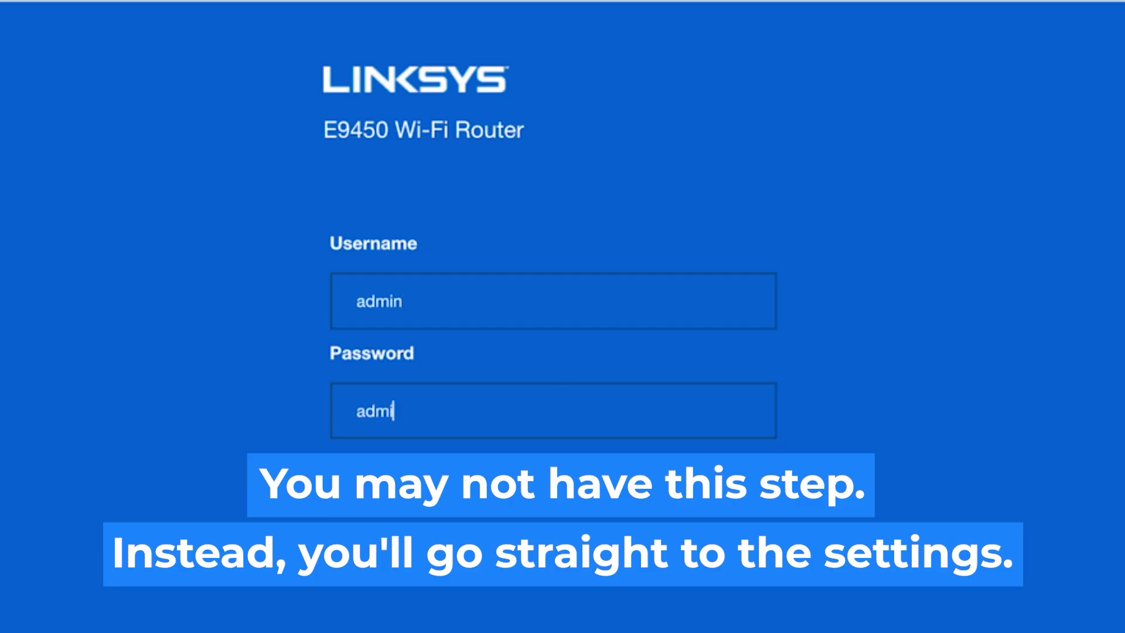
pyautogui.write('n')
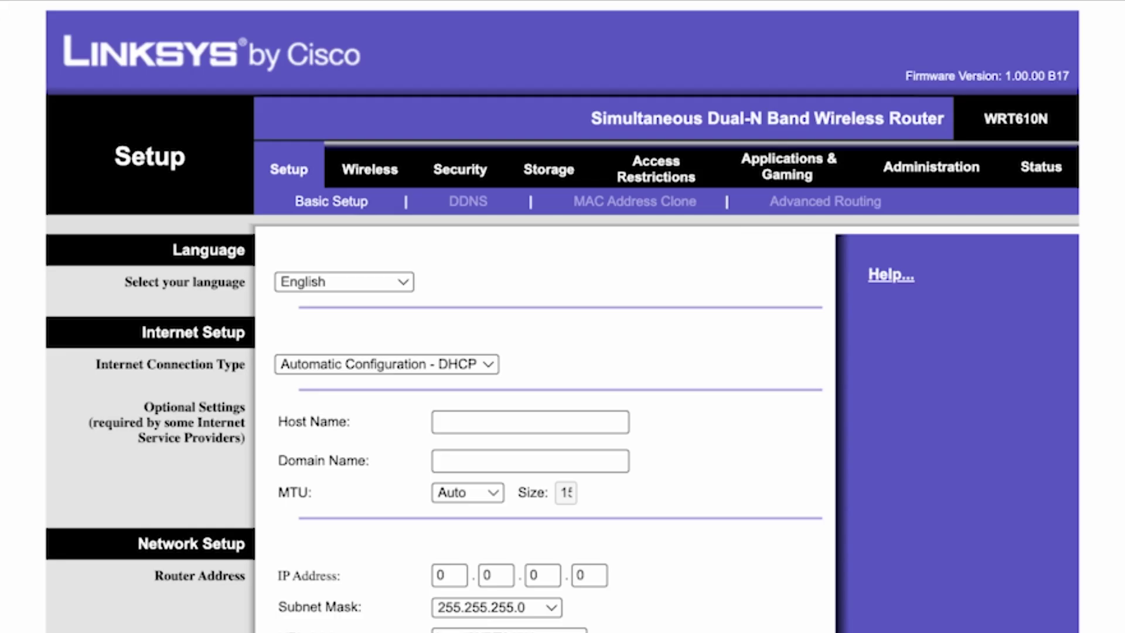
# Leave Language on English and choose Automatic Configuration - DHCP as the Internet Connection Type
pyautogui.click(399, 282)
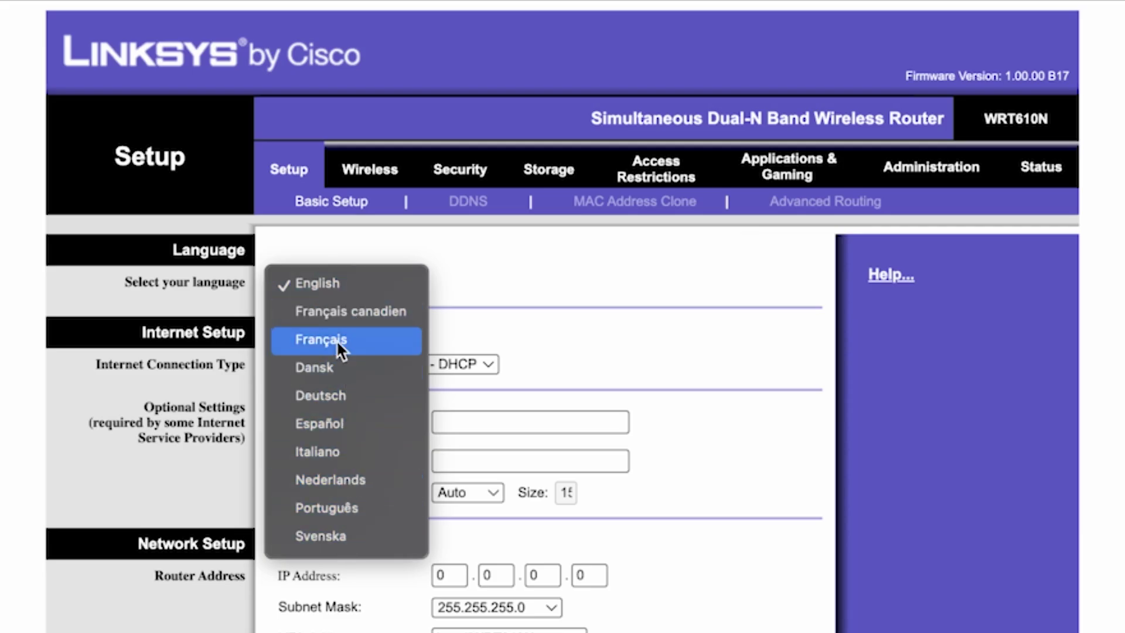
pyautogui.click(354, 282)
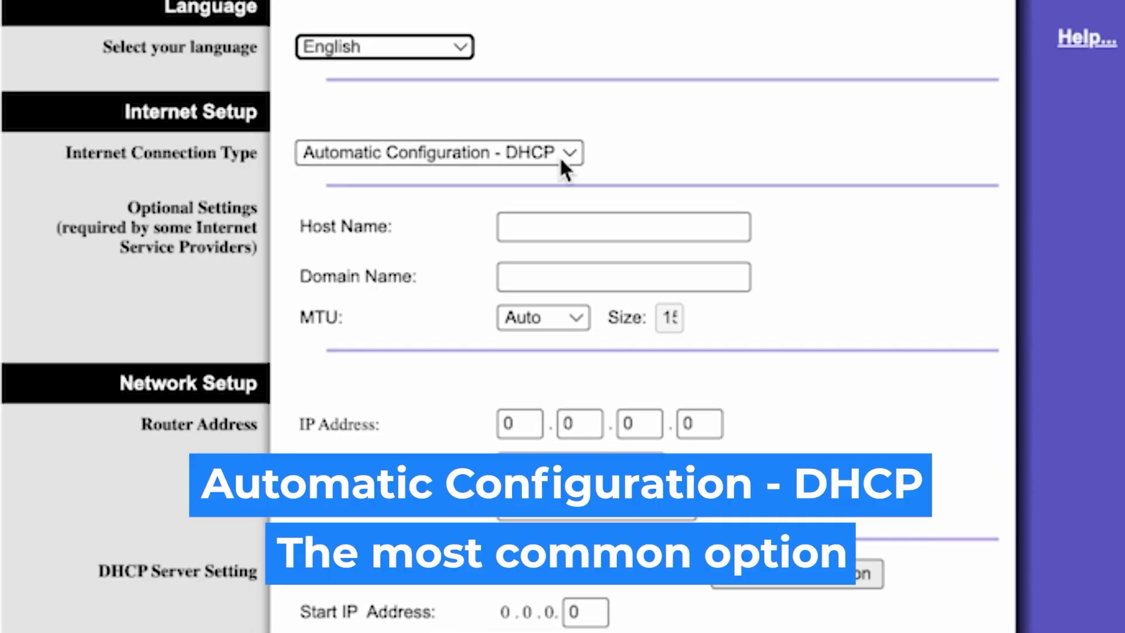
pyautogui.click(561, 156)
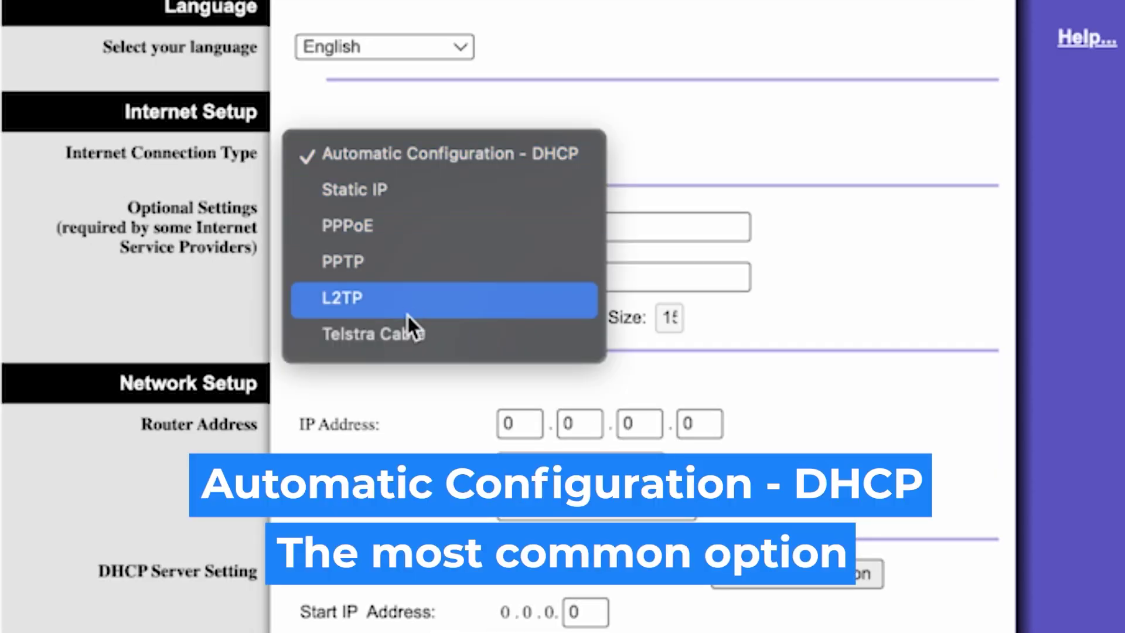
pyautogui.click(399, 225)
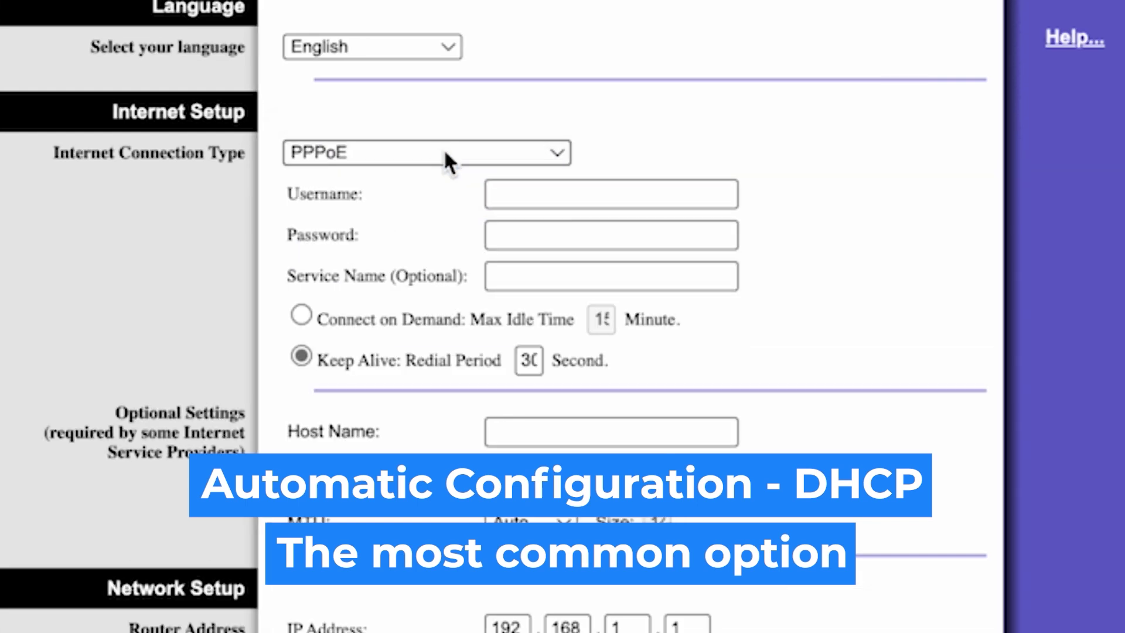
pyautogui.click(456, 150)
pyautogui.click(396, 117)
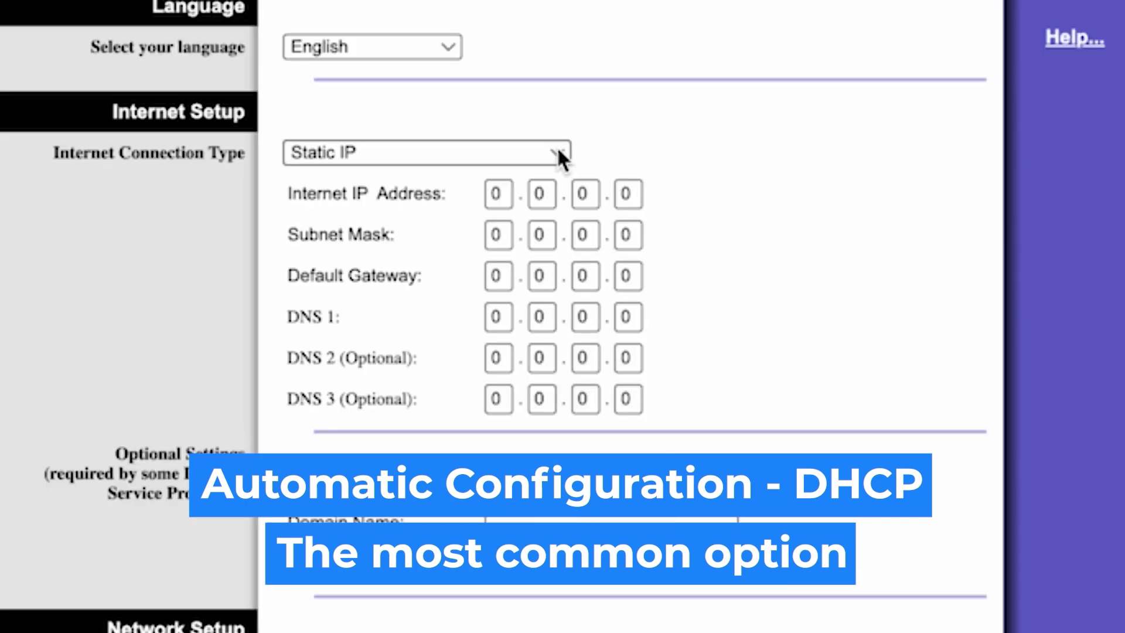
pyautogui.click(558, 151)
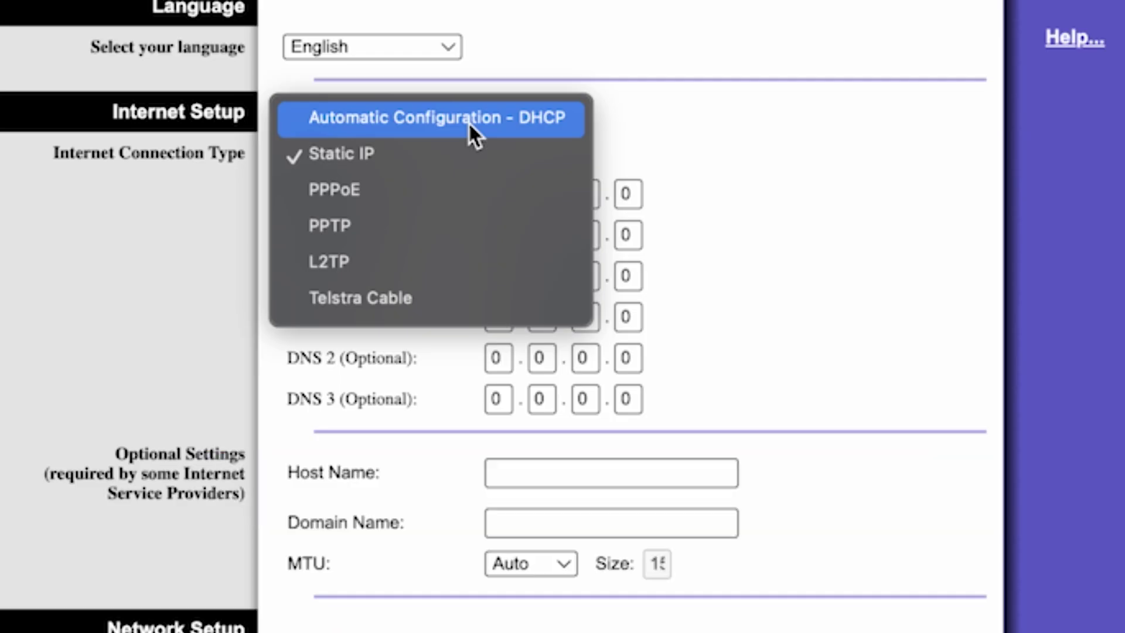
pyautogui.click(512, 118)
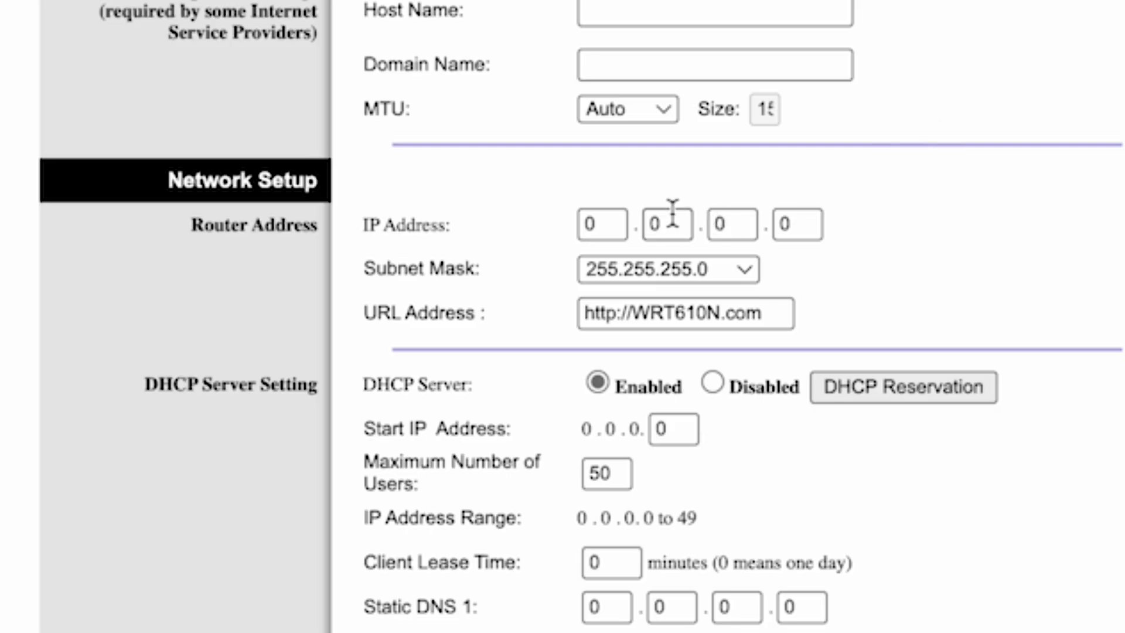
# Set the first two router IP address boxes to 192 and 168
pyautogui.click(608, 223)
pyautogui.press('BackSpace')
pyautogui.write('192')
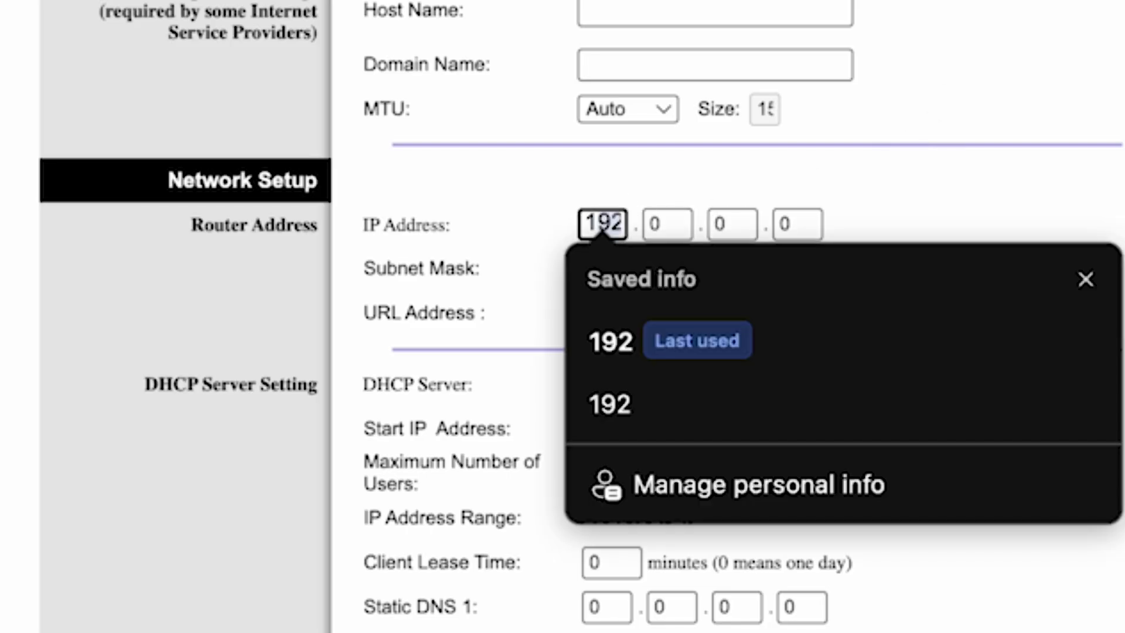
pyautogui.click(627, 357)
pyautogui.click(669, 225)
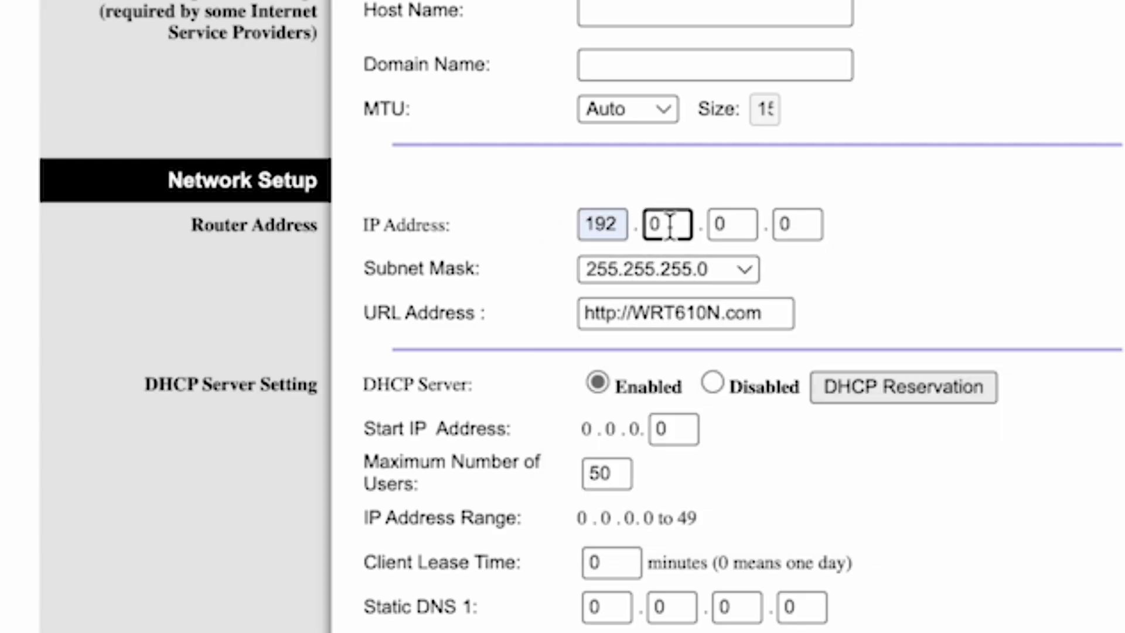
pyautogui.press('BackSpace')
pyautogui.write('168')
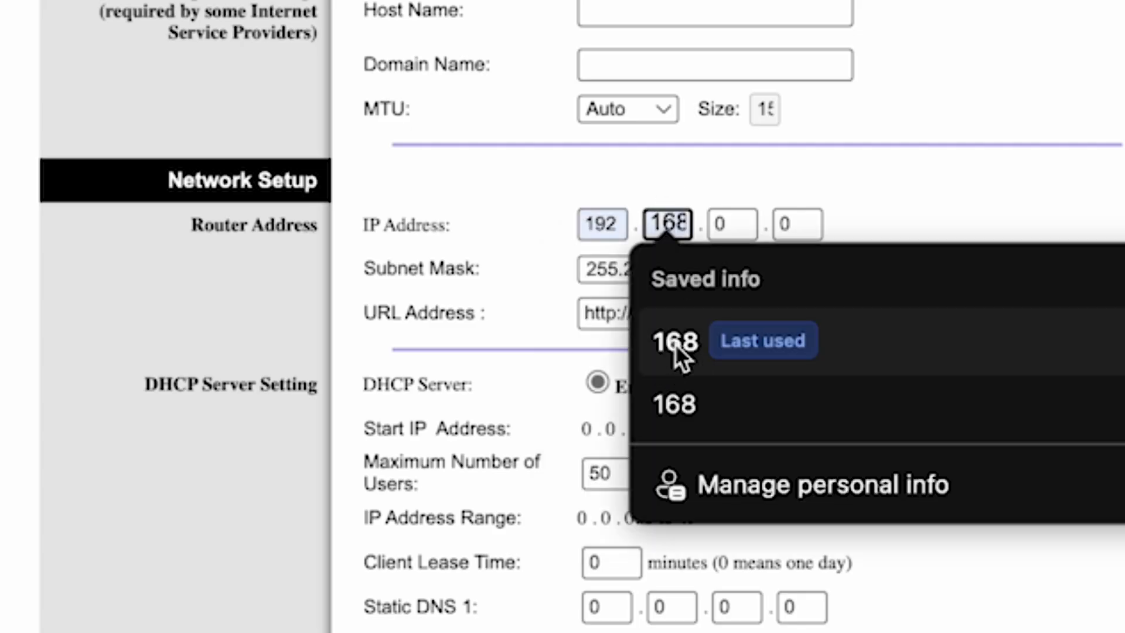
pyautogui.click(675, 343)
# Set the third router IP box to 1 and clear the fourth box
pyautogui.click(729, 221)
pyautogui.press('BackSpace')
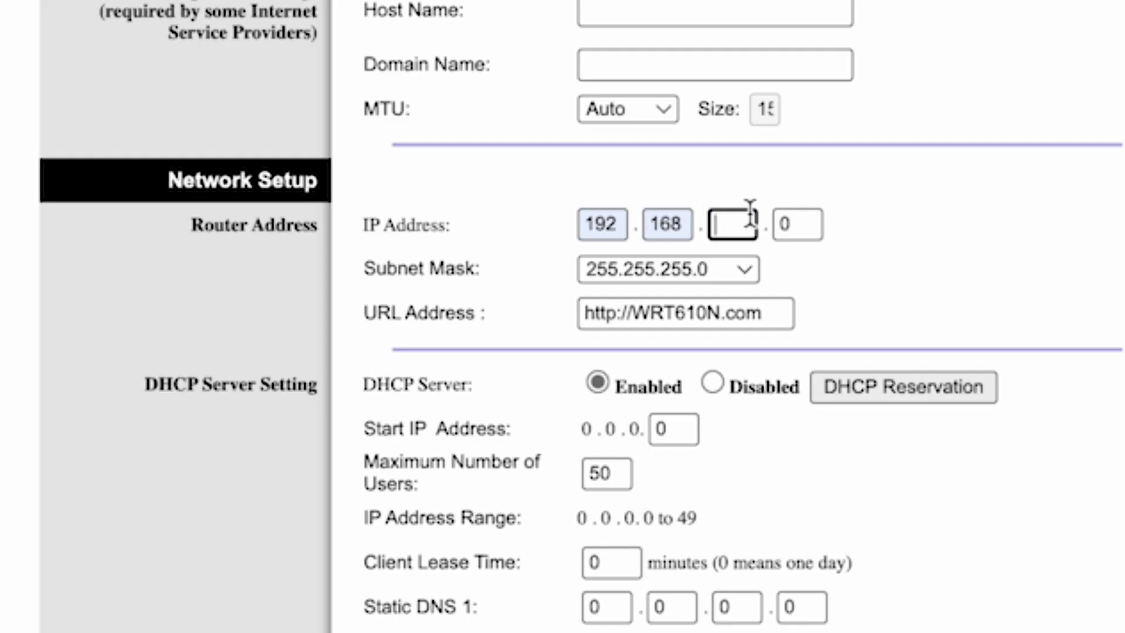
pyautogui.write('1')
pyautogui.click(785, 222)
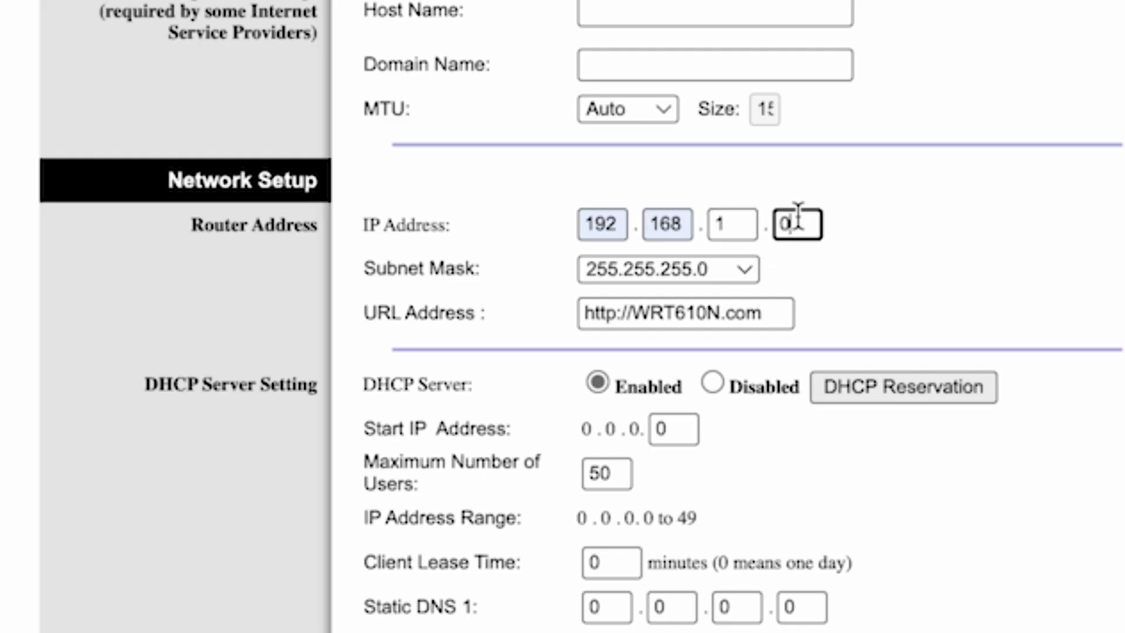
pyautogui.press('BackSpace')
# Complete the router IP as 192.168.1.1 so the DHCP range updates
pyautogui.write('1')
pyautogui.click(1113, 211)
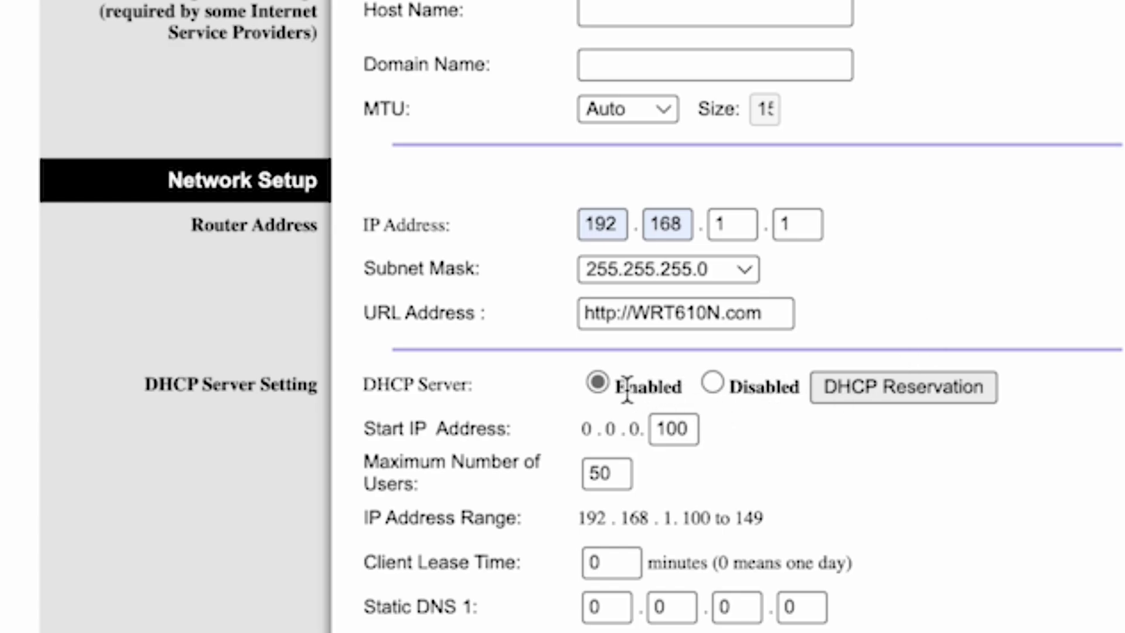
pyautogui.click(597, 385)
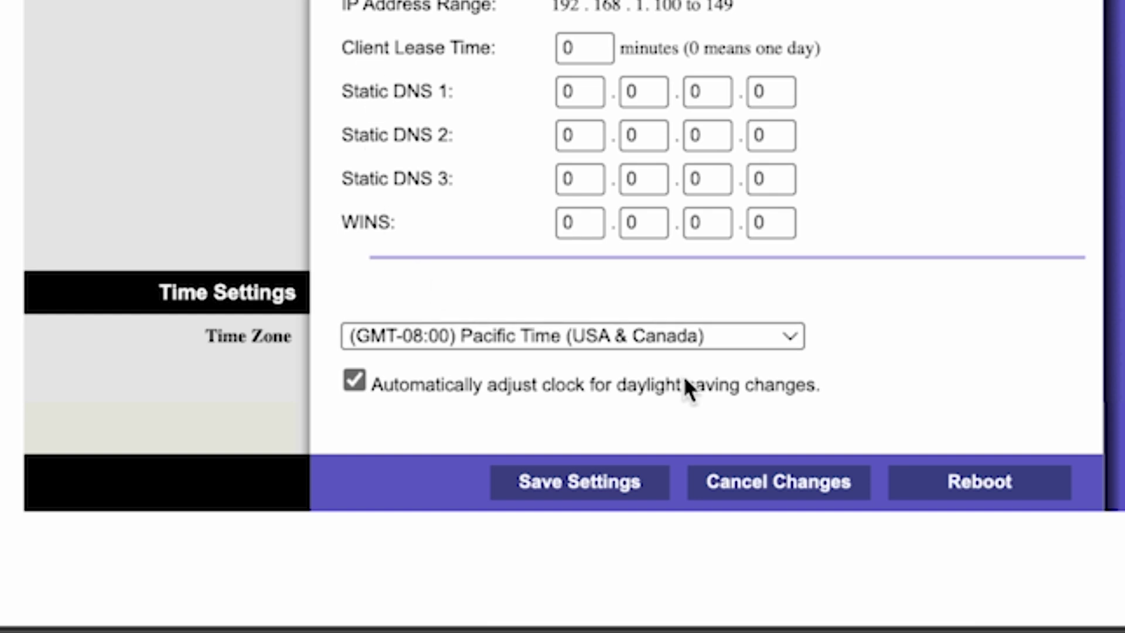
# Choose the (GMT+12:00) New Zealand time zone and save the settings
pyautogui.click(765, 336)
pyautogui.scroll(-10, 608, 410)
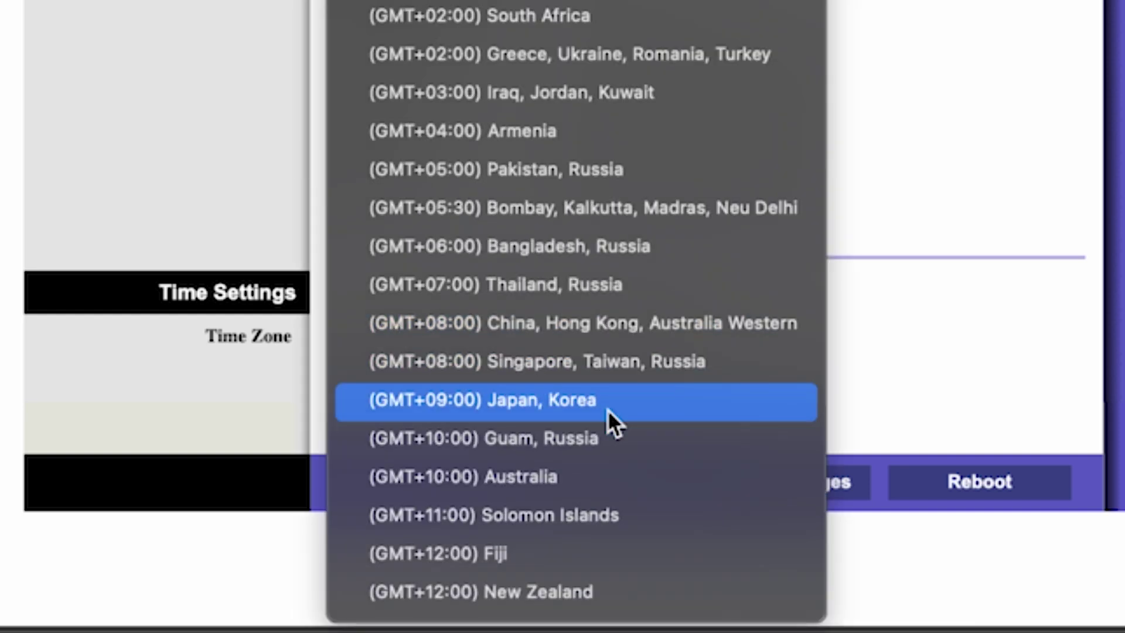
pyautogui.click(554, 591)
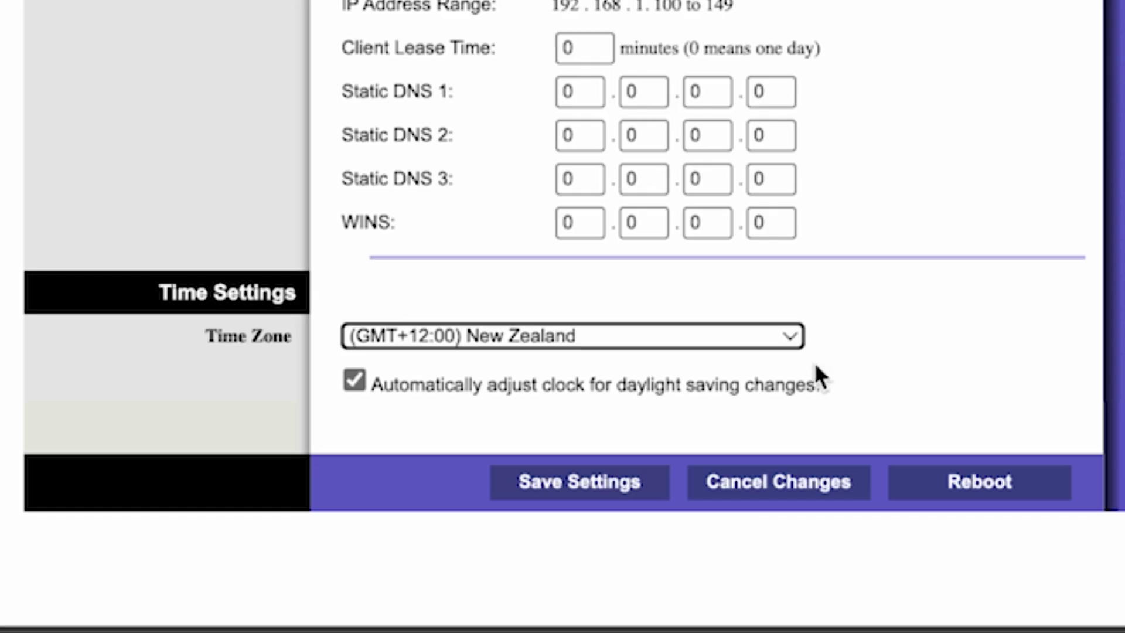
pyautogui.click(602, 488)
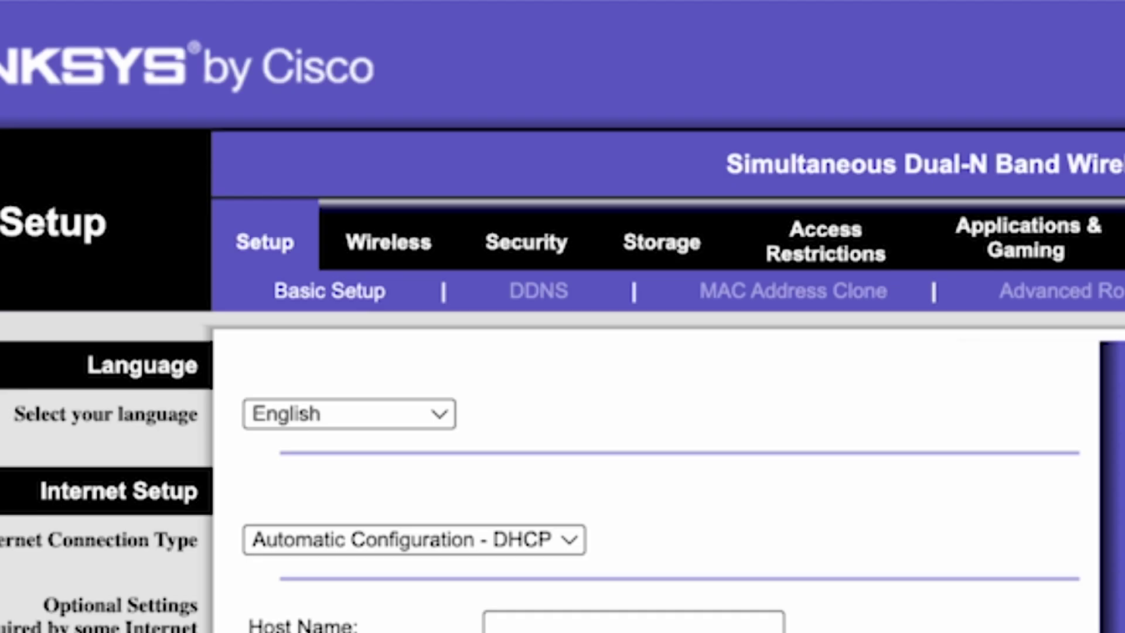
# Rename the 5GHz SSID from linksys_media to linksys, save, and check visible Wi-Fi networks
pyautogui.click(388, 249)
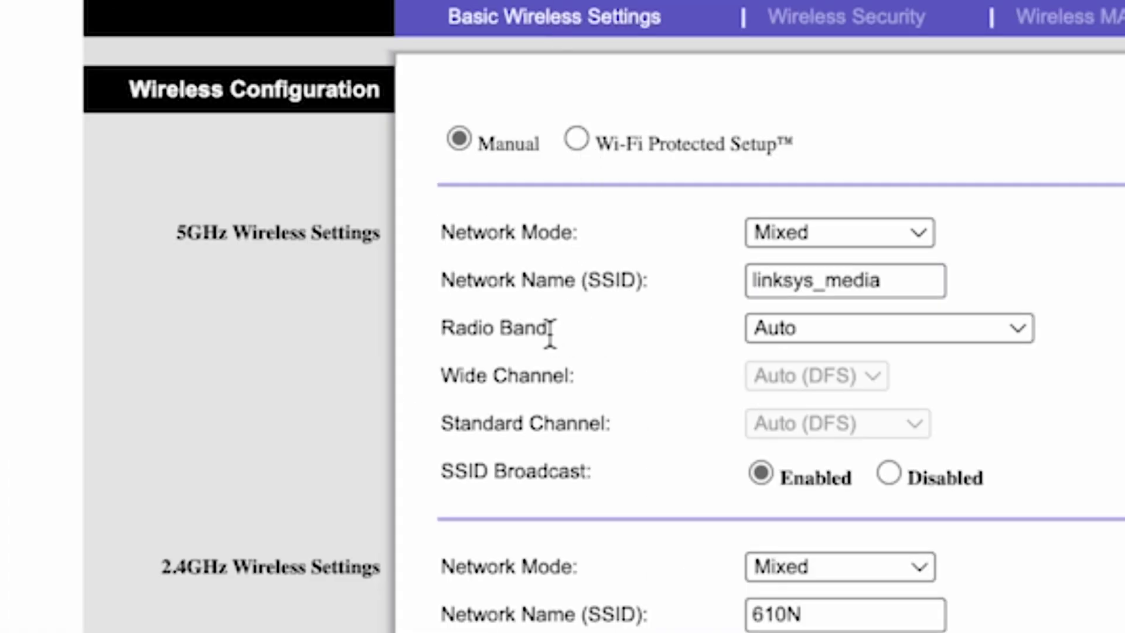
pyautogui.click(824, 277)
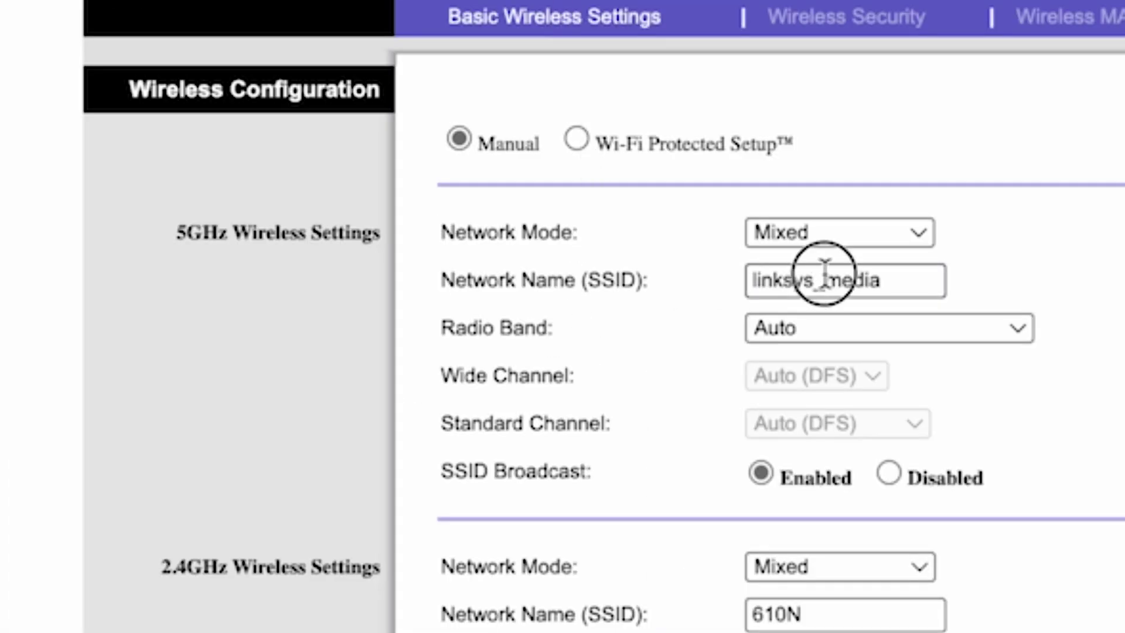
pyautogui.moveTo(815, 279); pyautogui.dragTo(942, 280)
pyautogui.press('BackSpace')
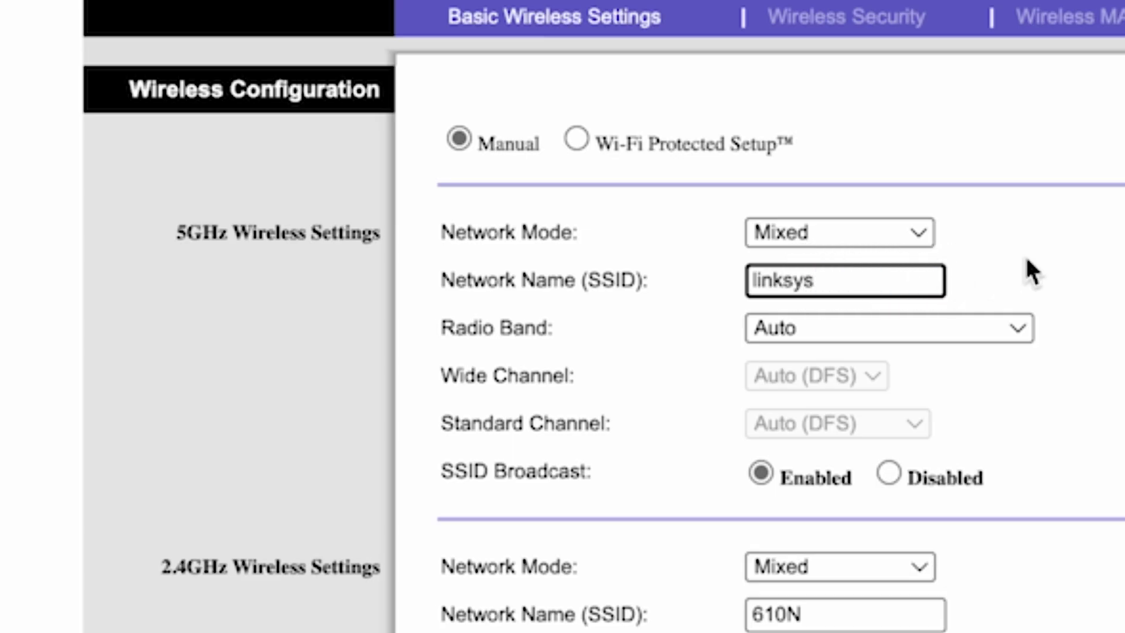
pyautogui.click(1025, 254)
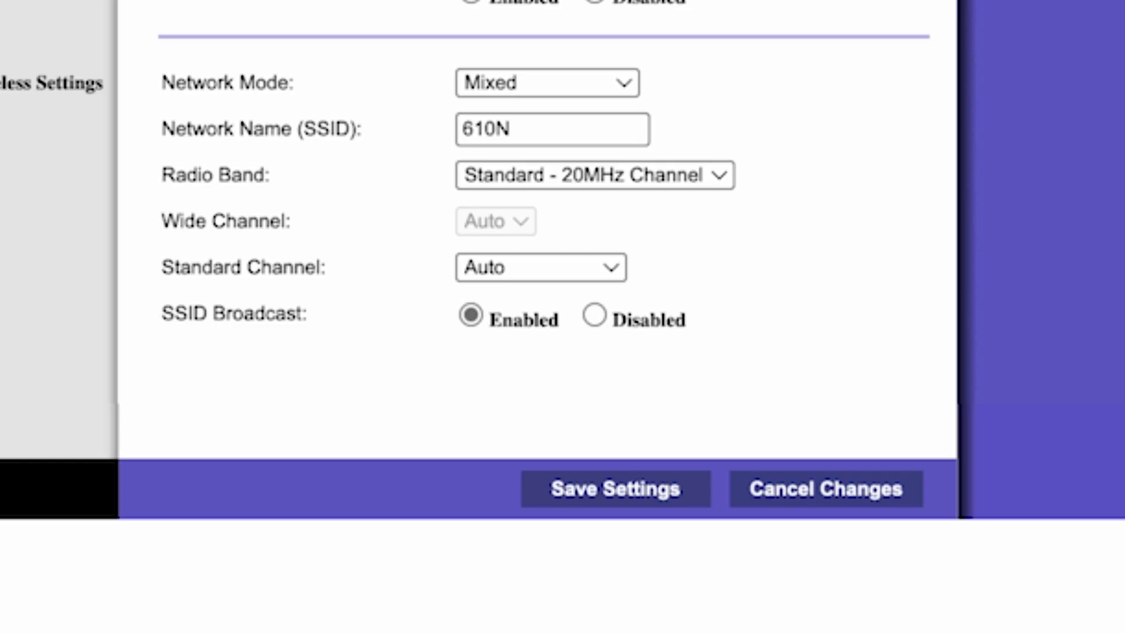
pyautogui.click(628, 499)
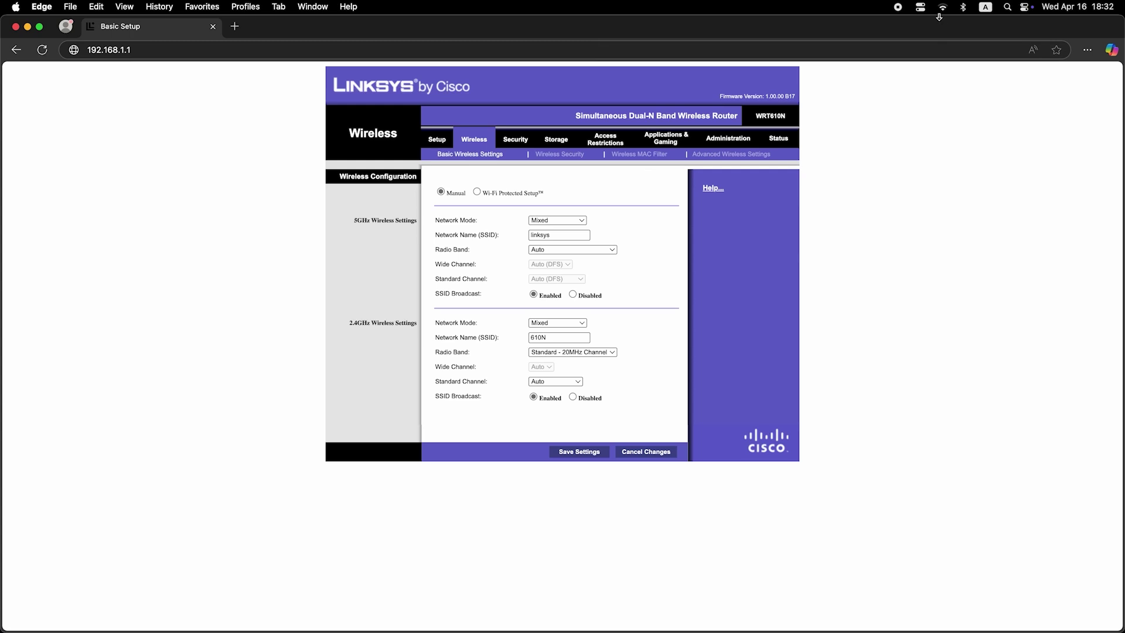
pyautogui.click(943, 7)
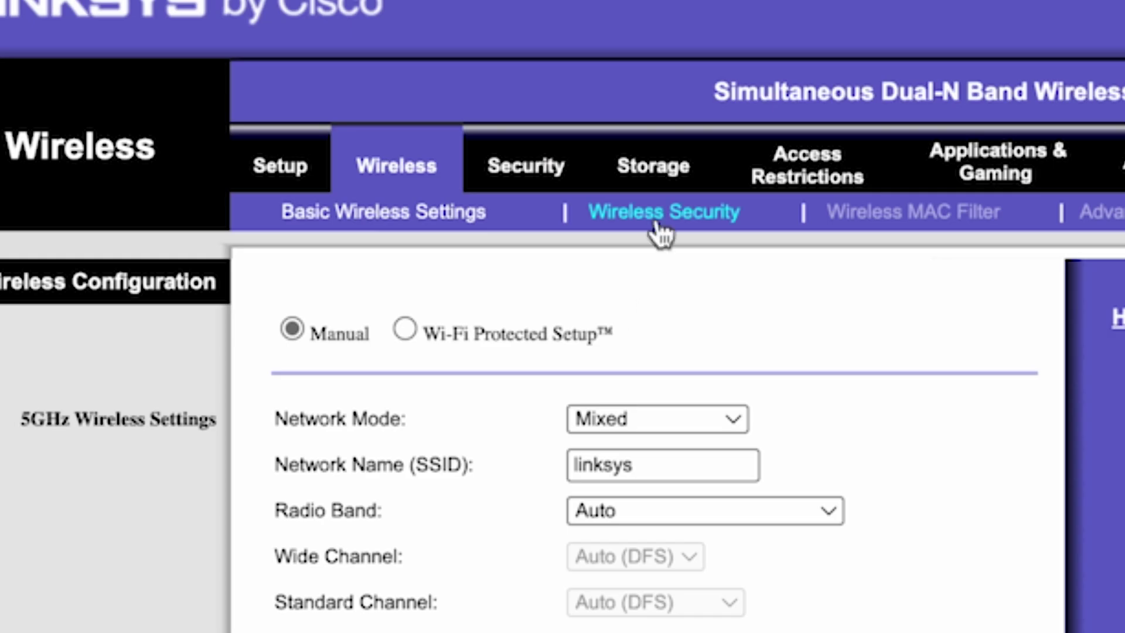
# Bring up Wireless Security and start editing the 2.4GHz WPA2-Personal passphrase
pyautogui.click(693, 220)
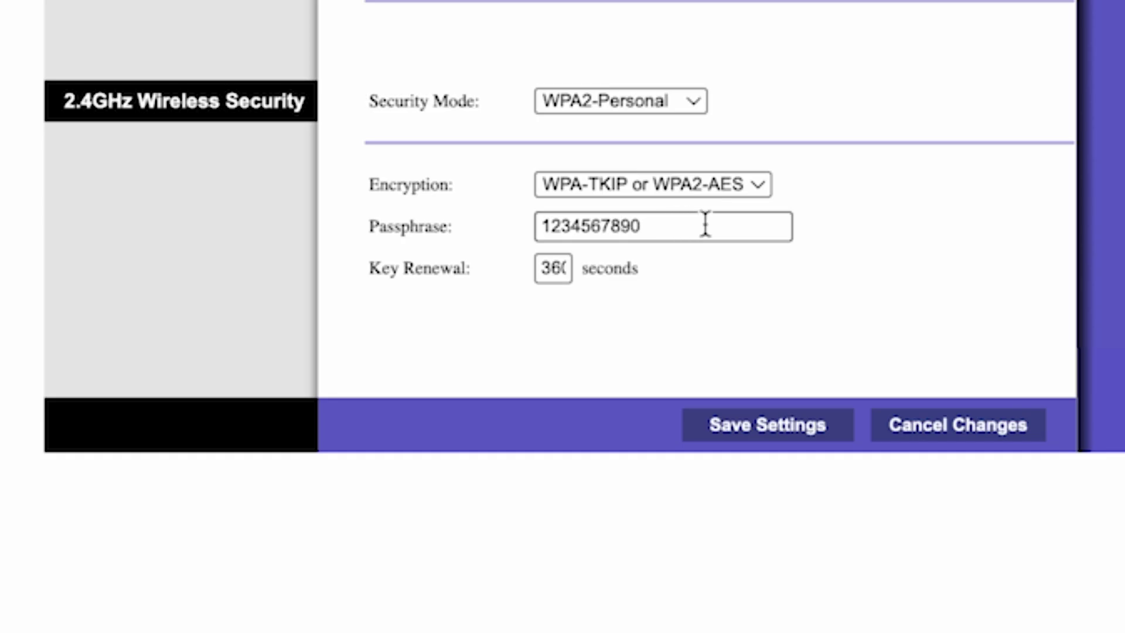
pyautogui.click(706, 225)
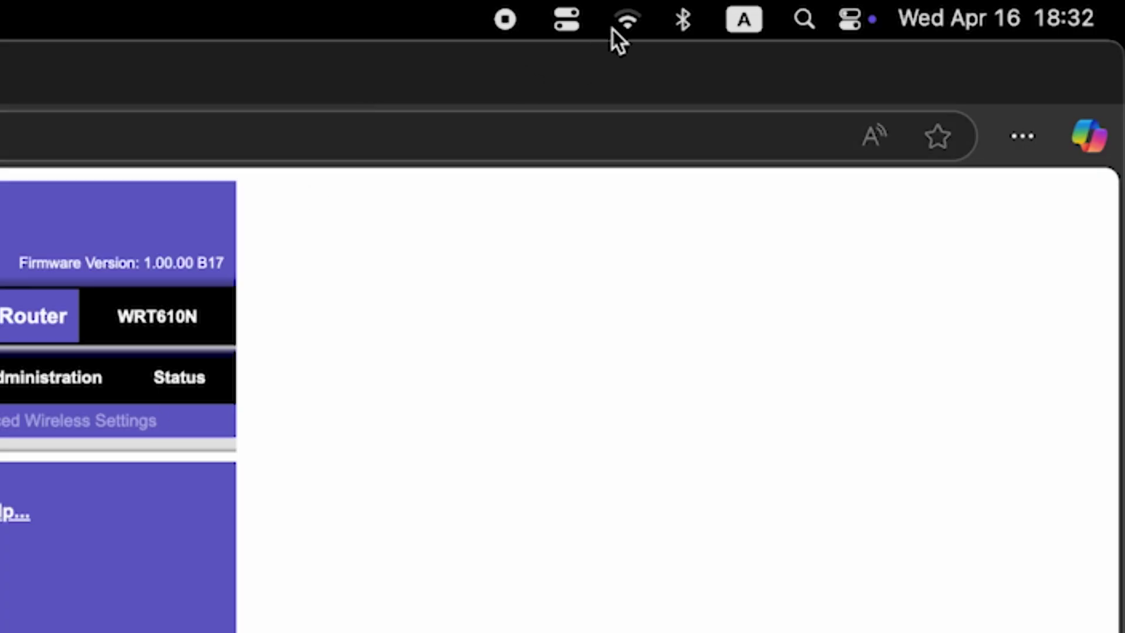
pyautogui.click(624, 22)
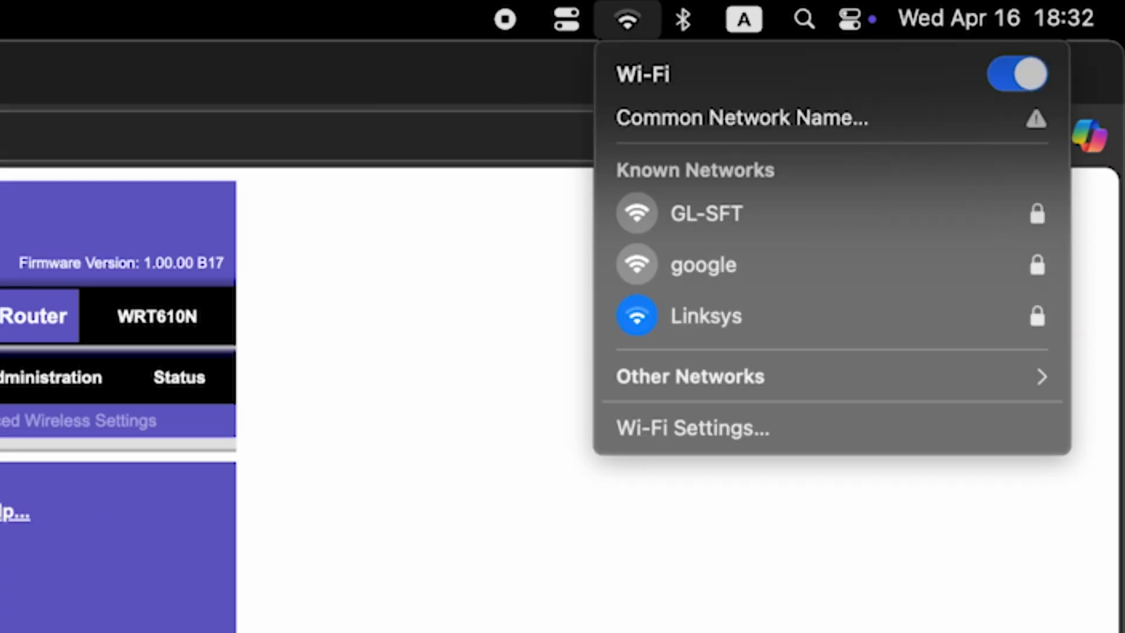
pyautogui.press('Escape')
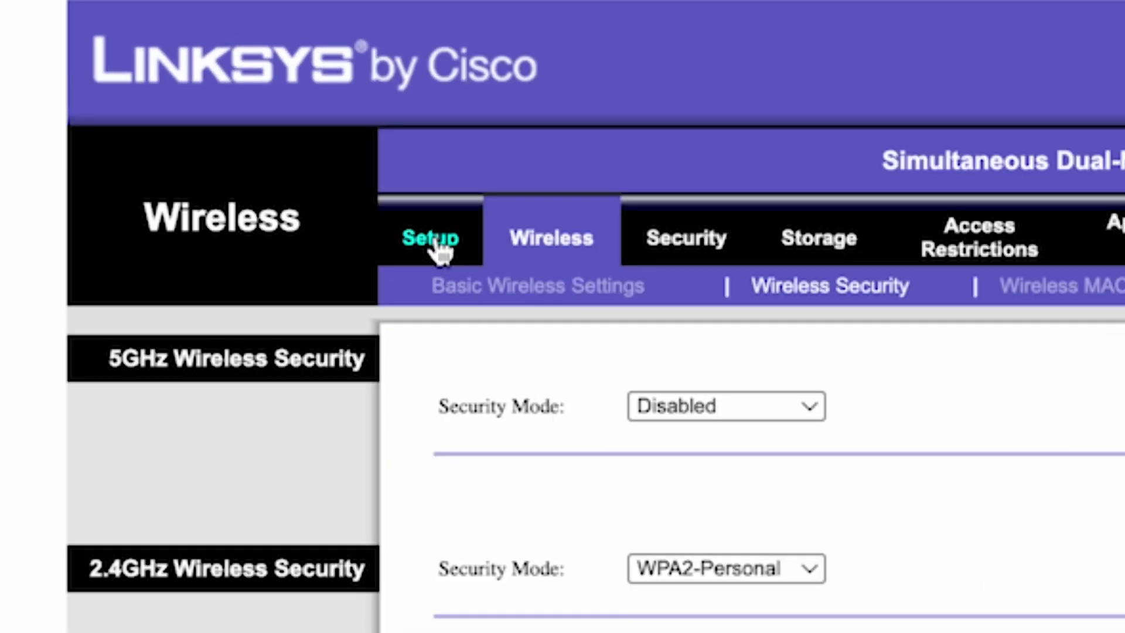
# Reboot the router from the Basic Setup page, then start a new browser tab
pyautogui.click(434, 240)
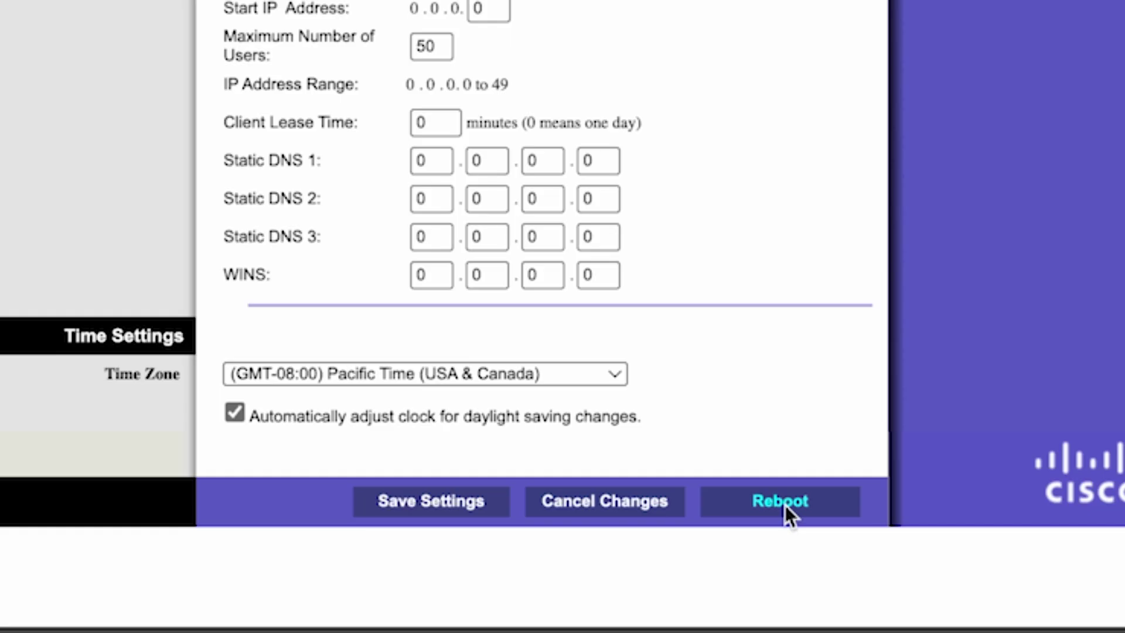
pyautogui.click(785, 502)
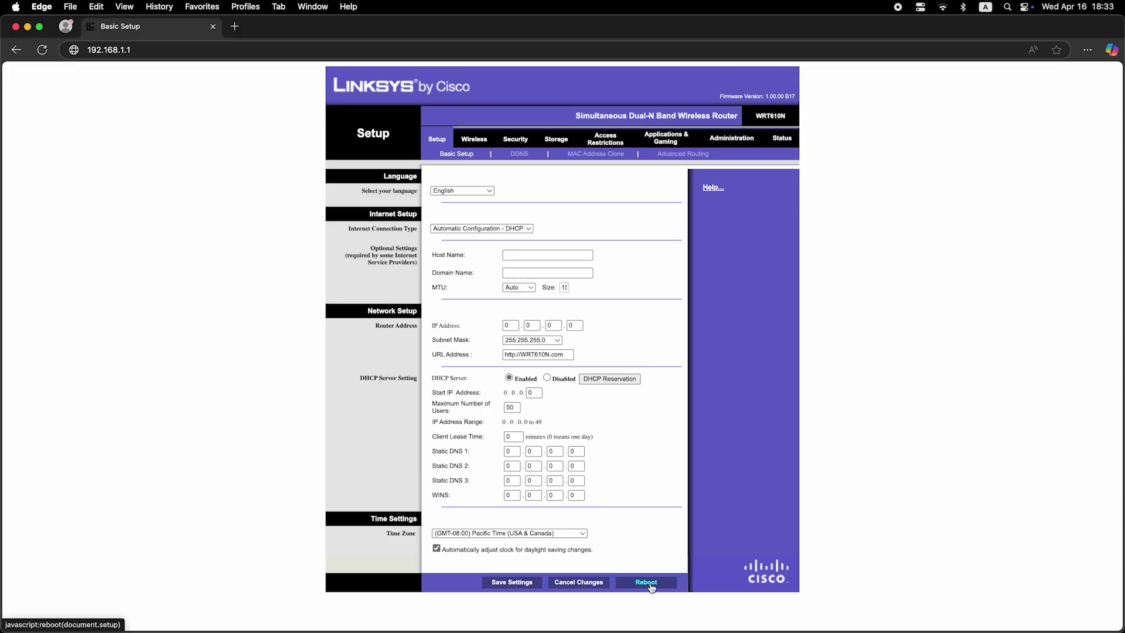
pyautogui.click(238, 28)
pyautogui.write('dfdfdf')
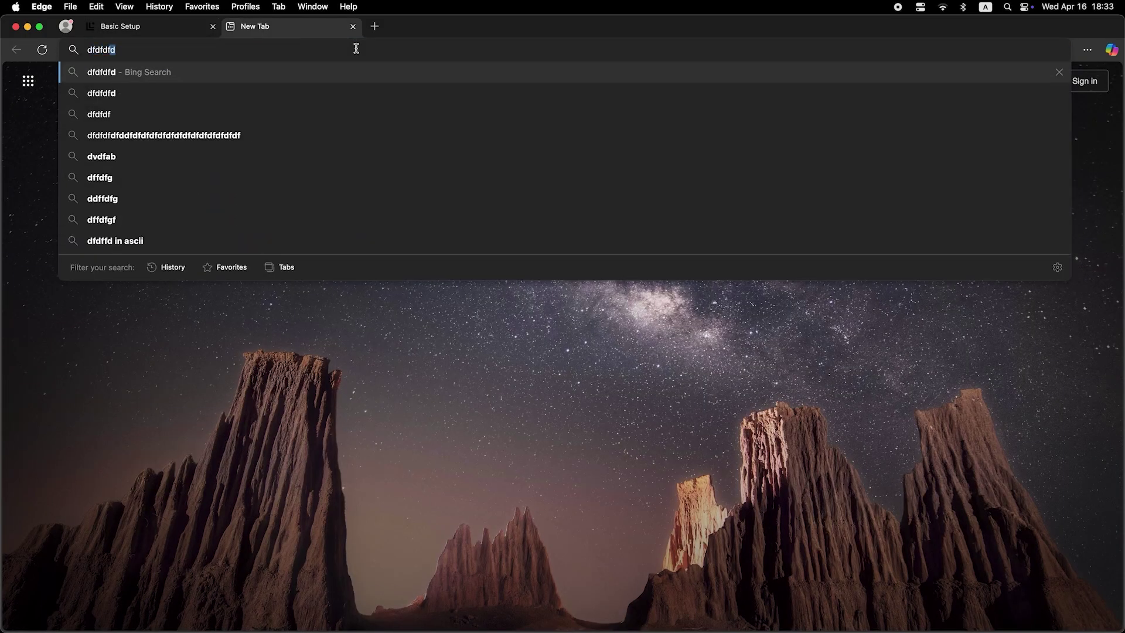
pyautogui.press('Return')
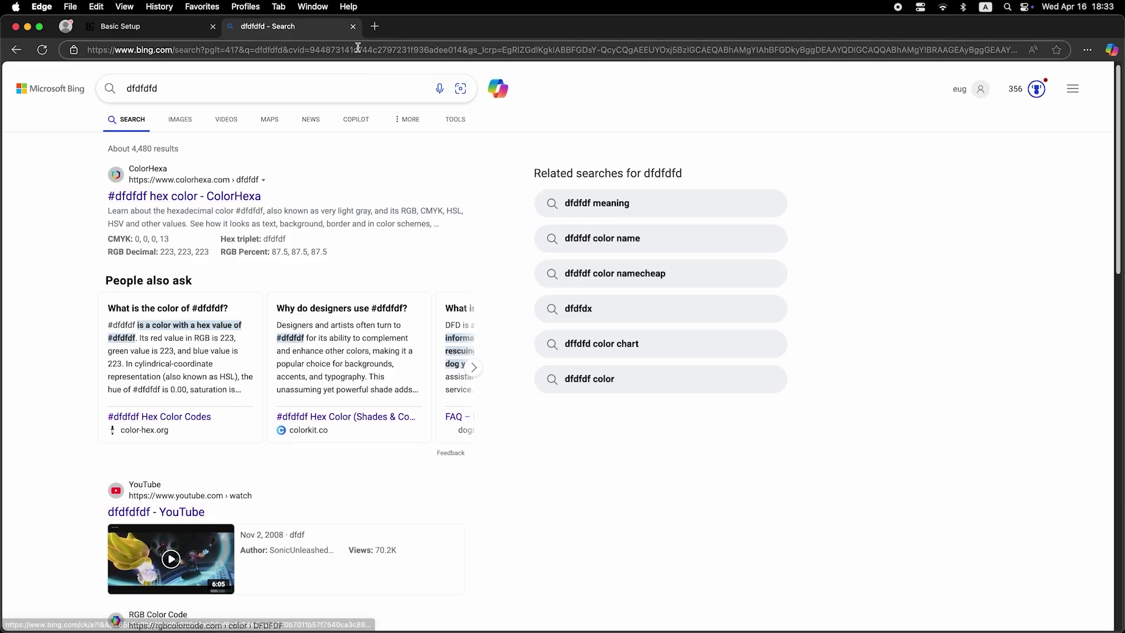
pyautogui.click(353, 27)
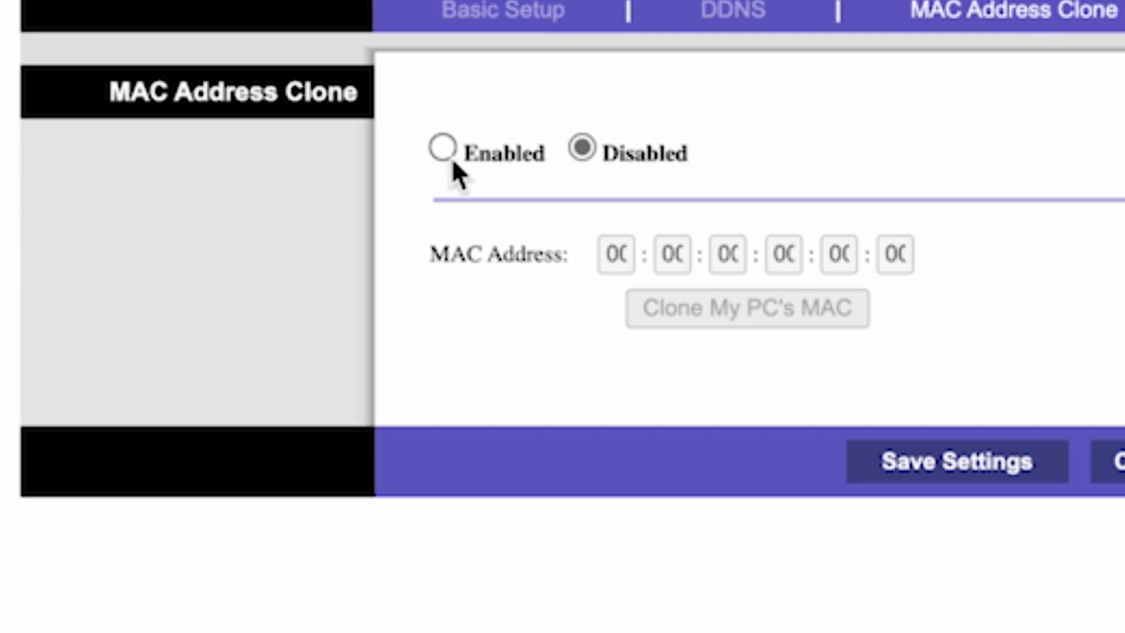
# Enable MAC Address Clone, copy the PC's MAC address, and save the settings
pyautogui.click(442, 148)
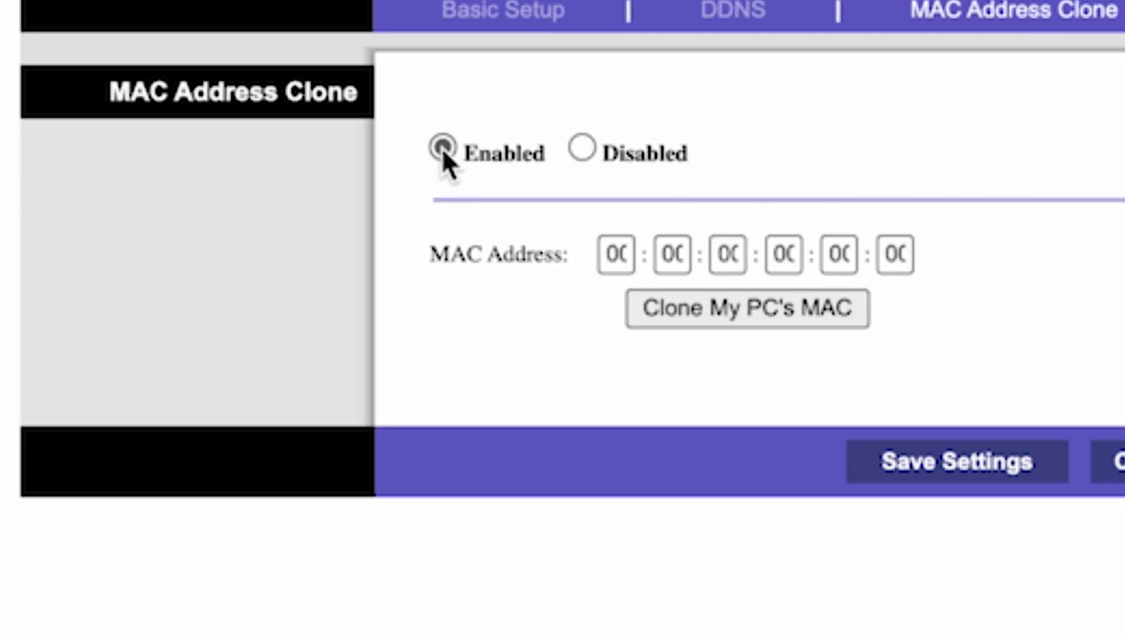
pyautogui.click(762, 317)
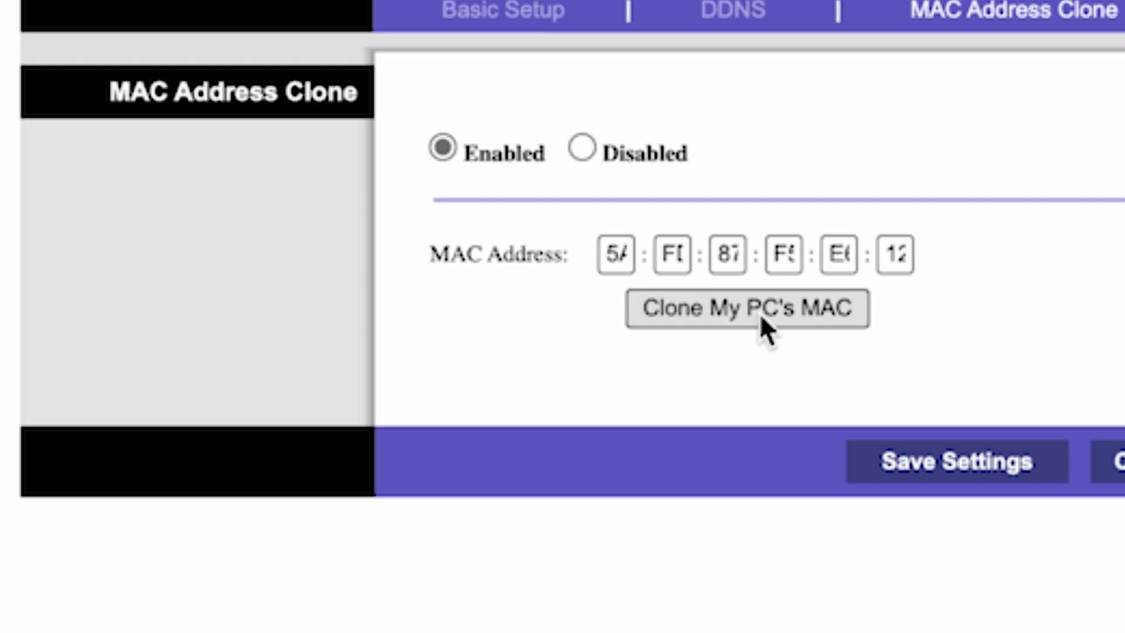
pyautogui.click(945, 472)
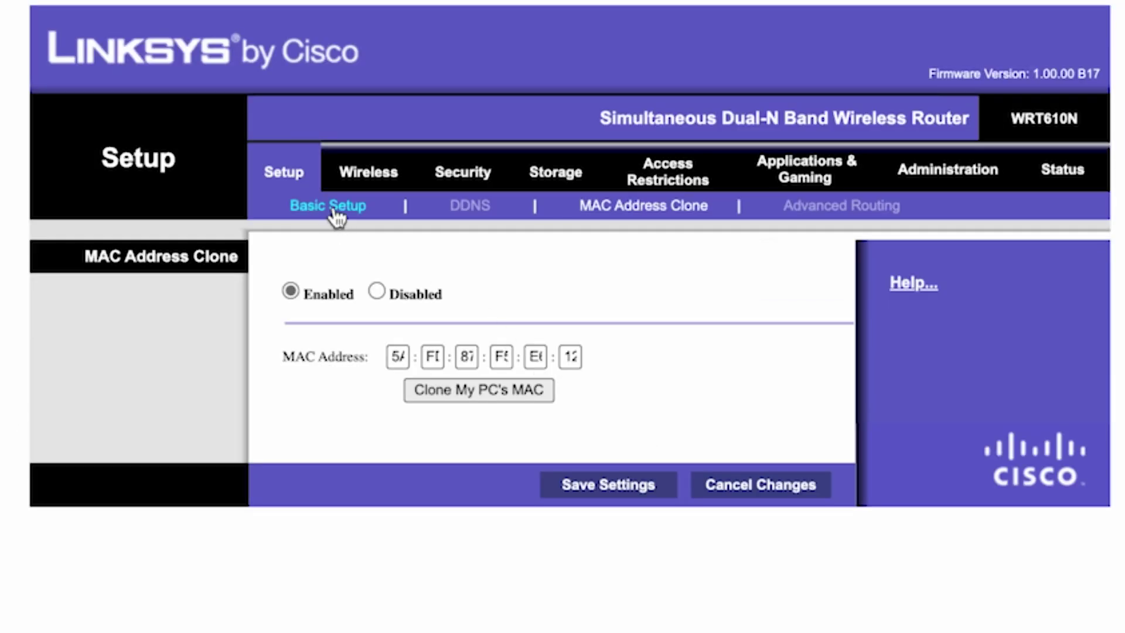
# Reboot the router from Basic Setup, confirm it, and start a new browser tab
pyautogui.click(348, 214)
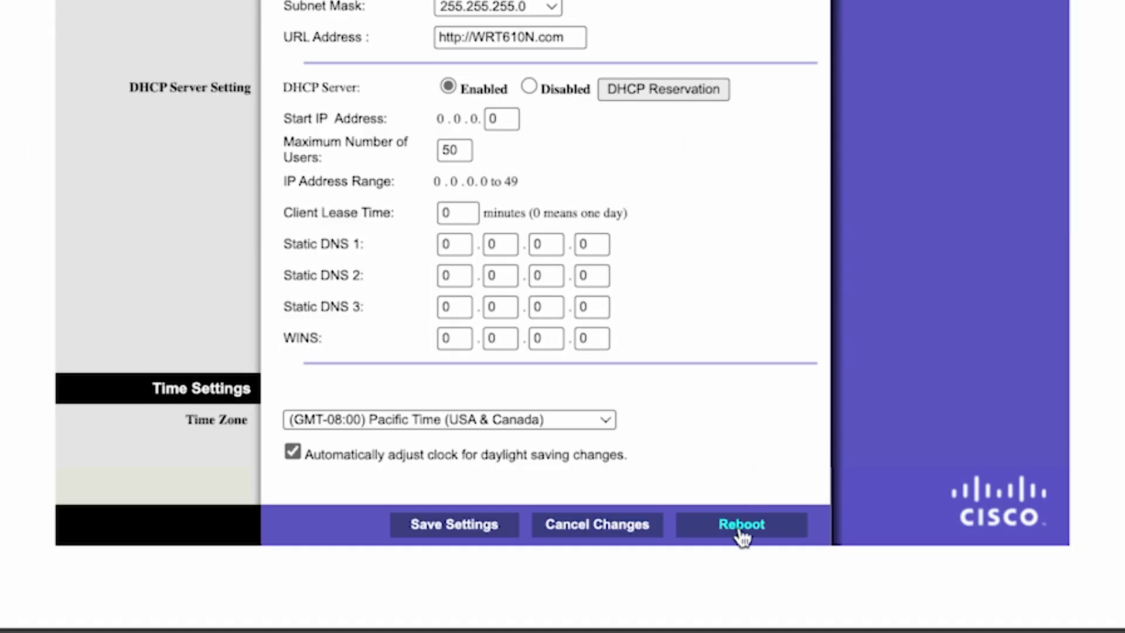
pyautogui.click(740, 525)
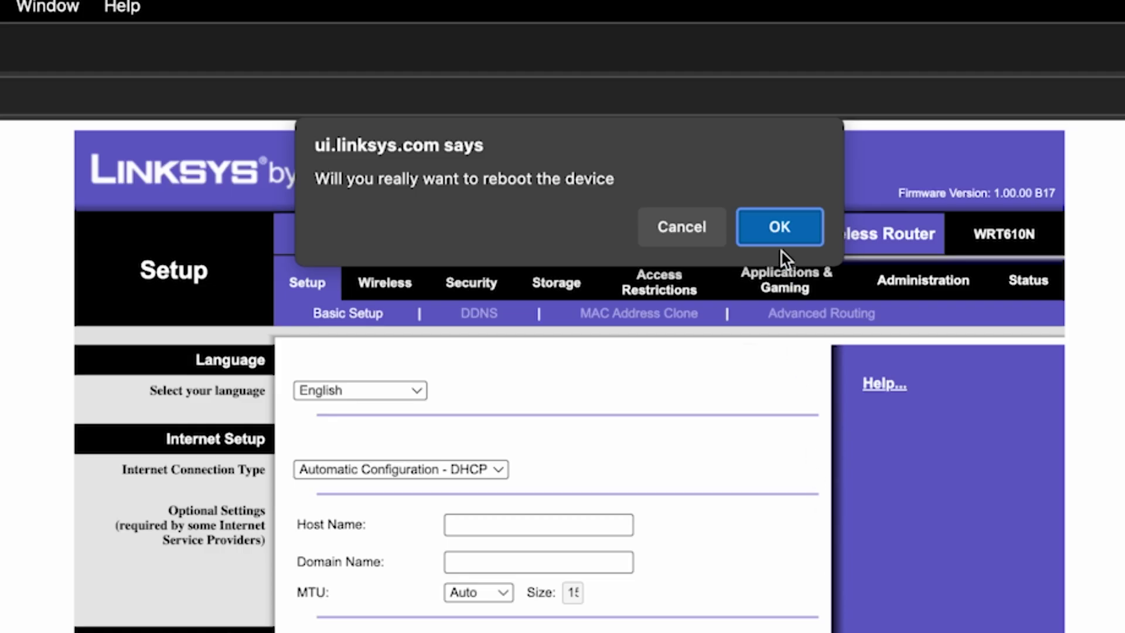
pyautogui.click(782, 231)
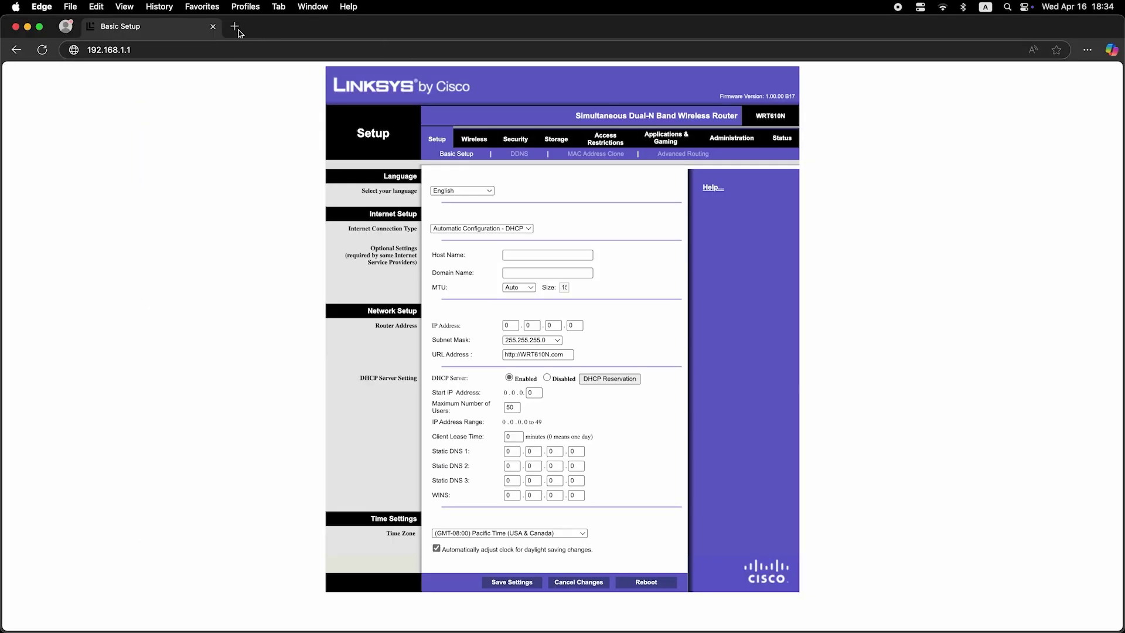
pyautogui.click(238, 30)
pyautogui.click(256, 52)
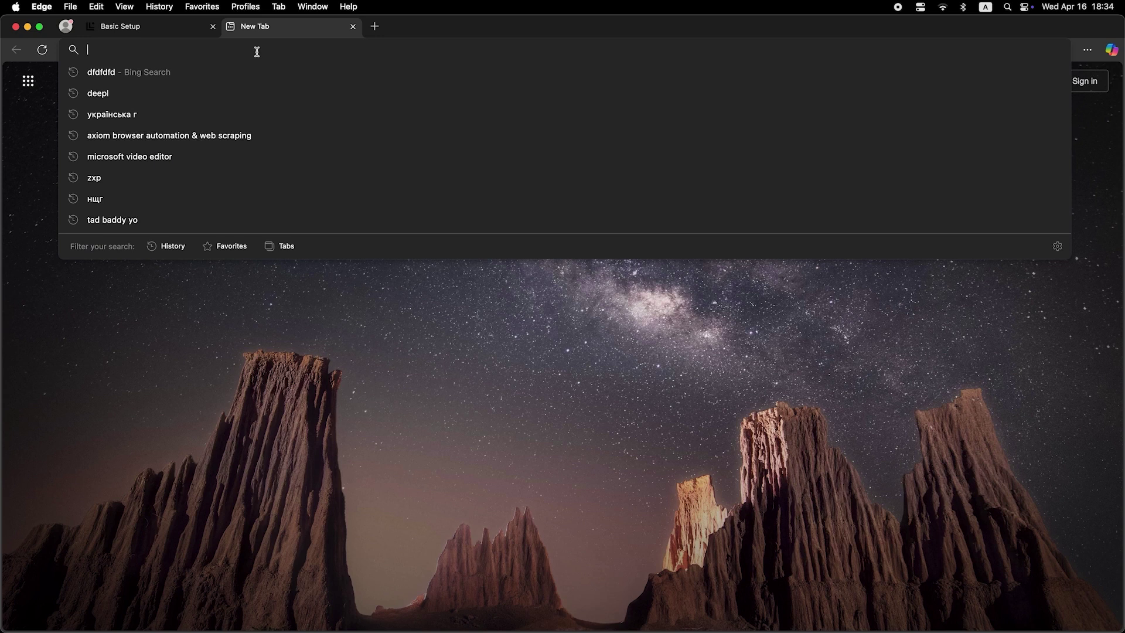
pyautogui.write('dfdfdfdf')
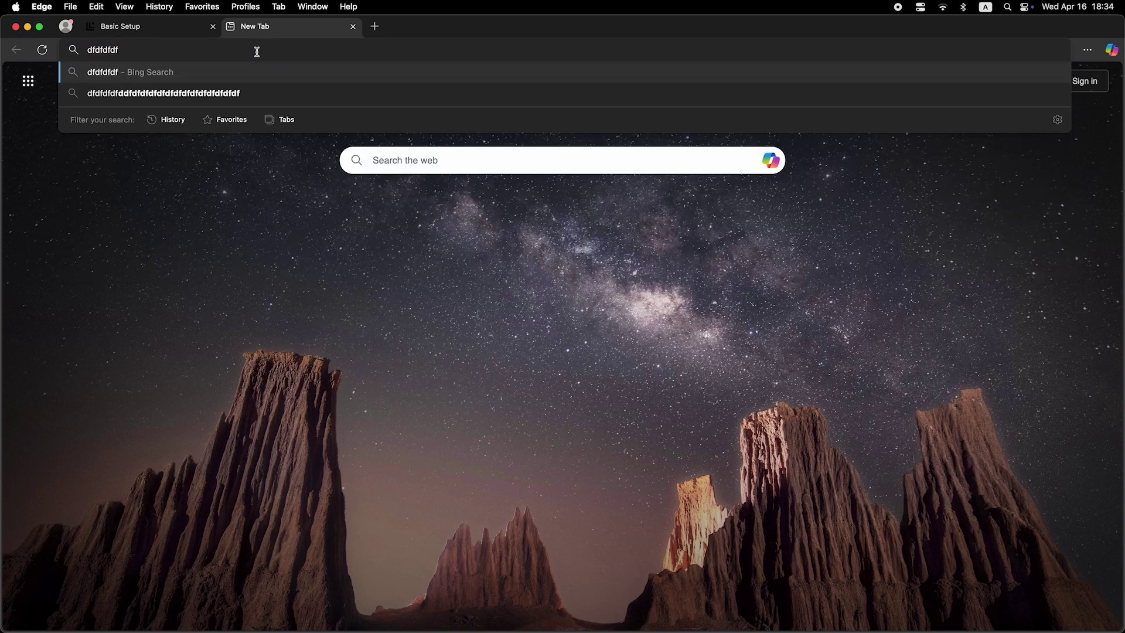